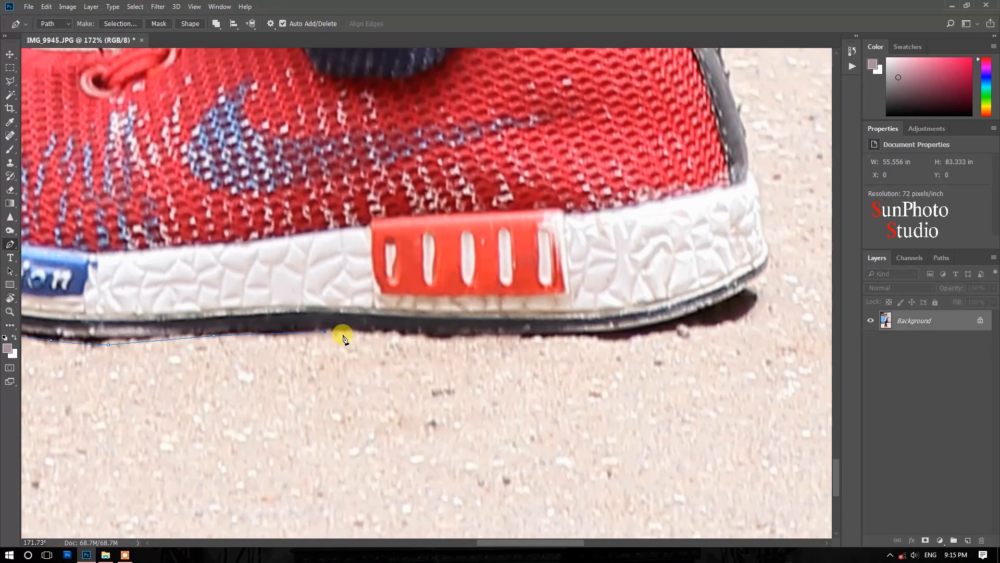
- Complete the pen path along the shoe sole and around the boy, and convert it into a selection
left_click_drag(473, 366, 489, 353)
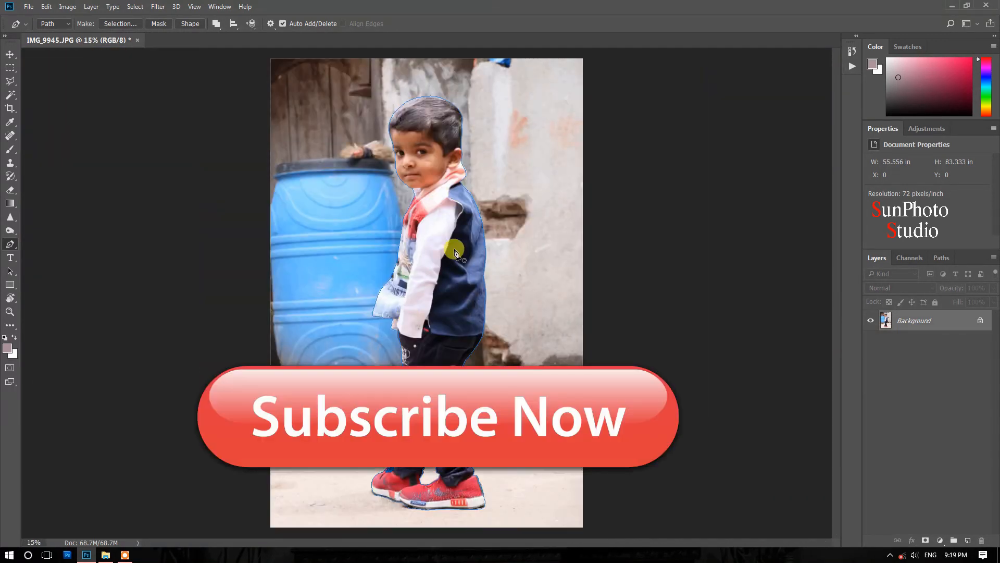
key("ctrl+Return")
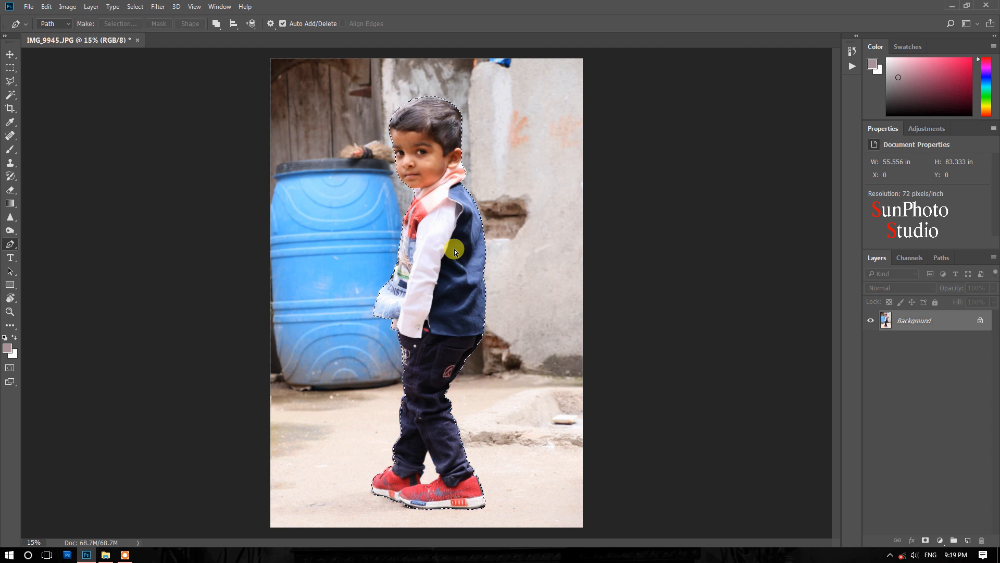
- Feather the selection around the boy with a radius of 1.5 pixels
left_click(10, 82)
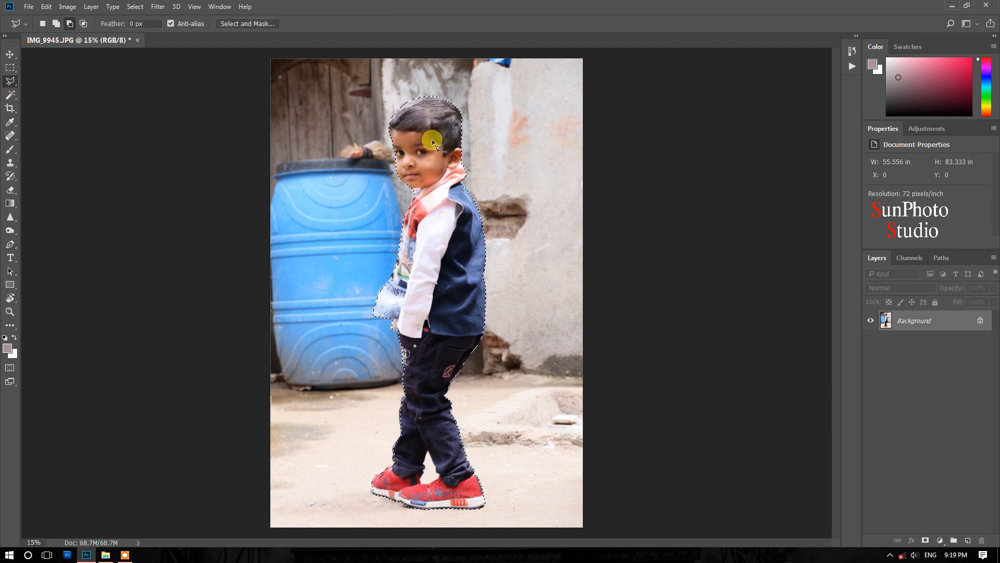
left_click(134, 7)
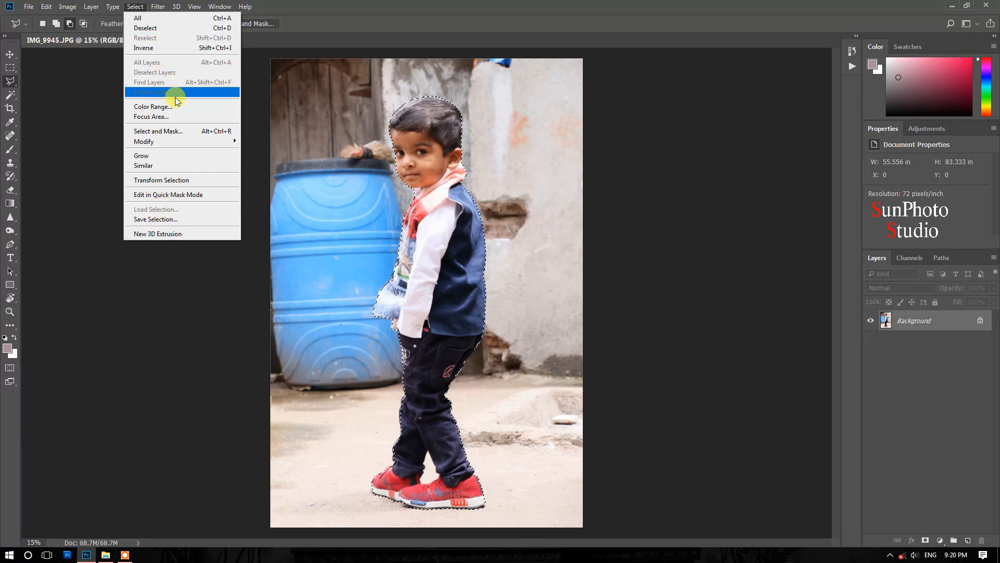
mouse_move(95, 11)
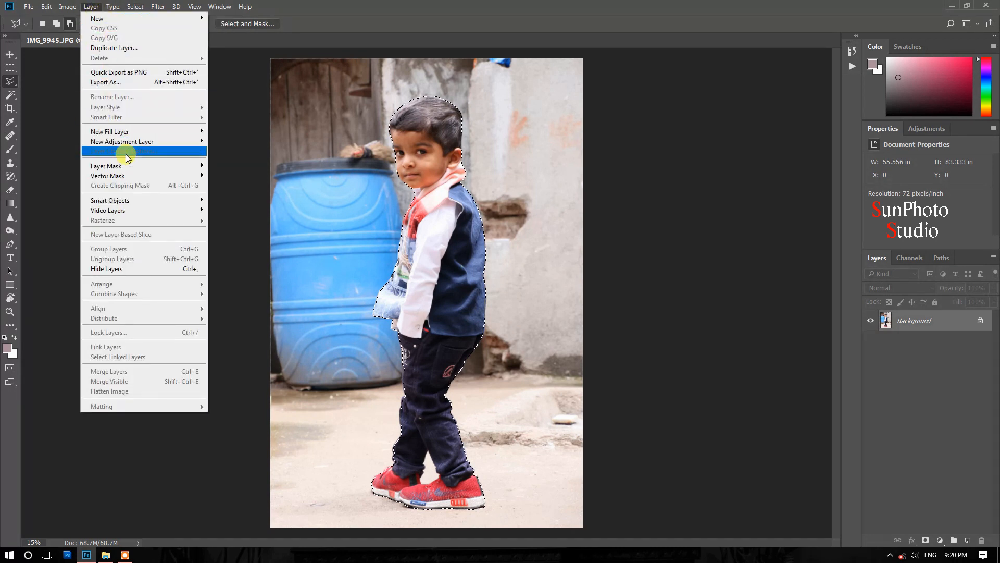
right_click(470, 153)
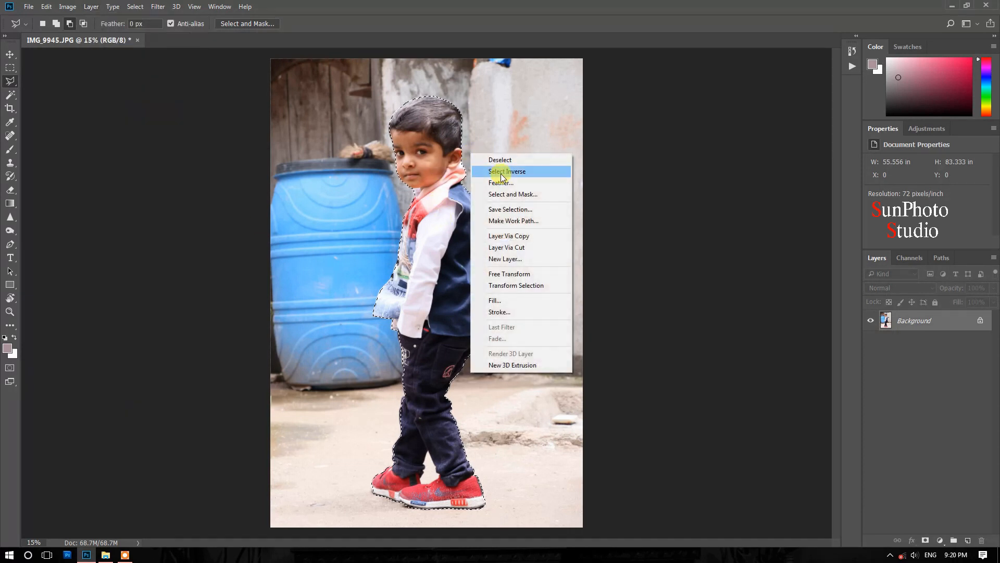
left_click(499, 180)
type("1.5")
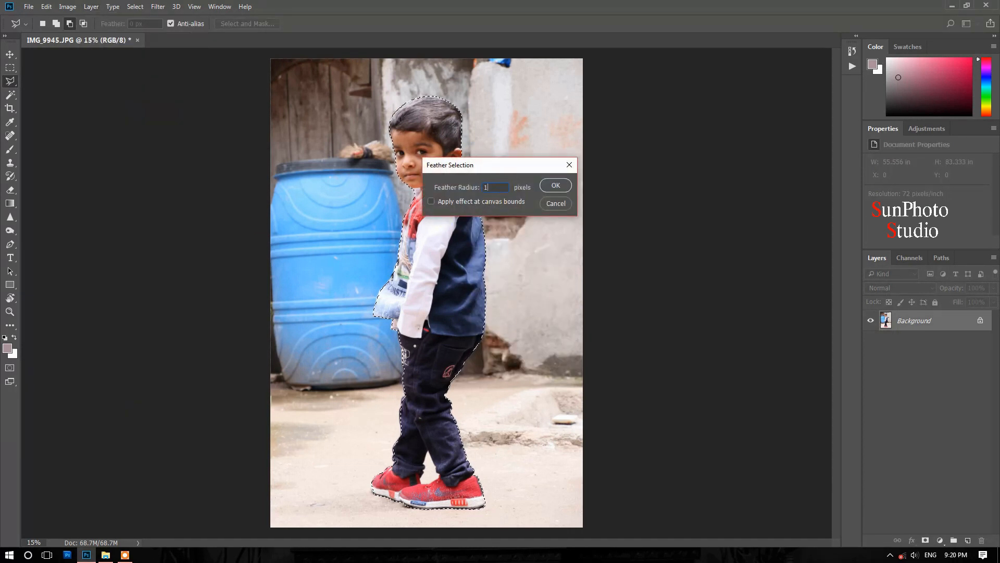
left_click(547, 185)
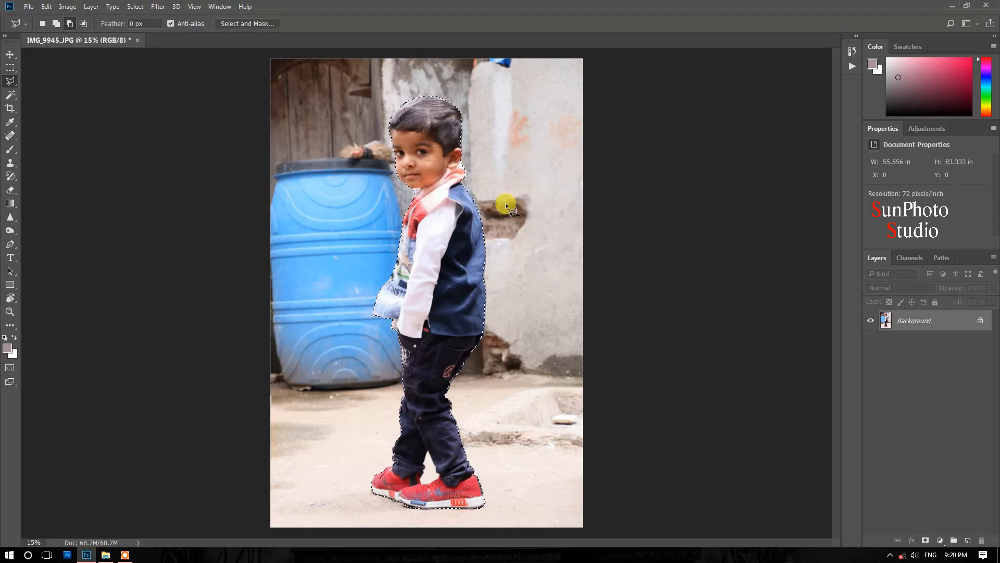
right_click(930, 319)
left_click(929, 342)
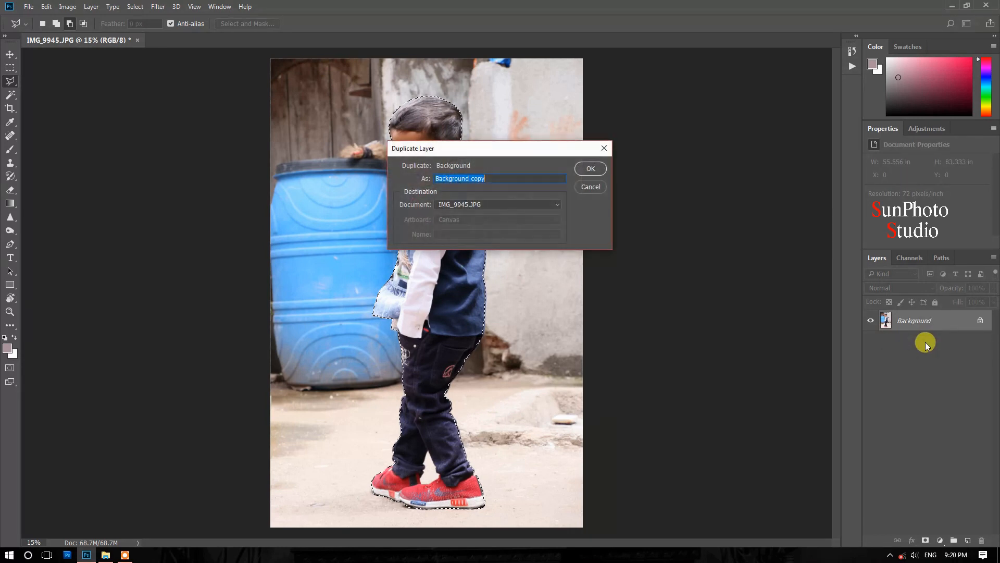
left_click(587, 169)
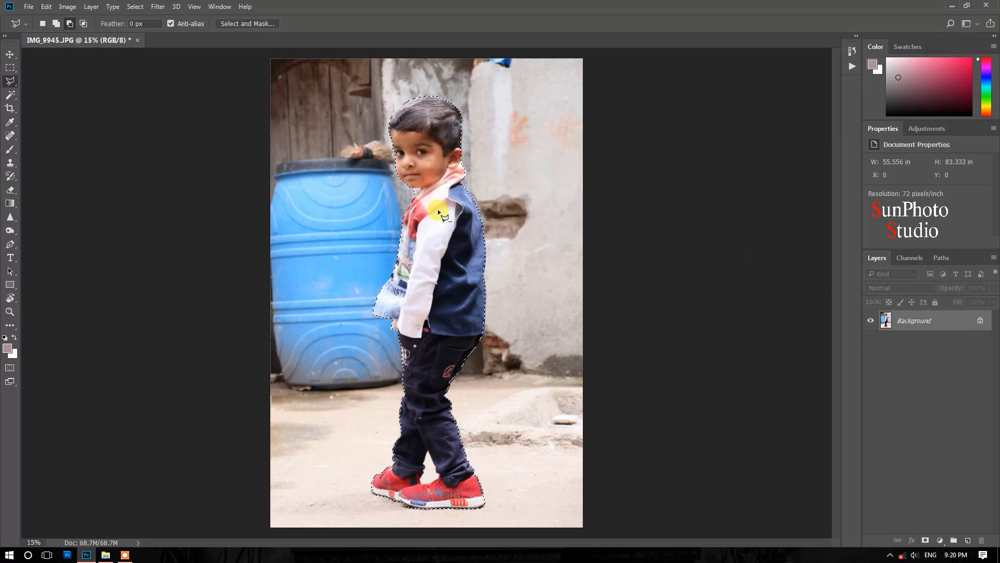
- Copy the selected boy to a new layer with Layer Via Copy and hide the Background layer
right_click(438, 209)
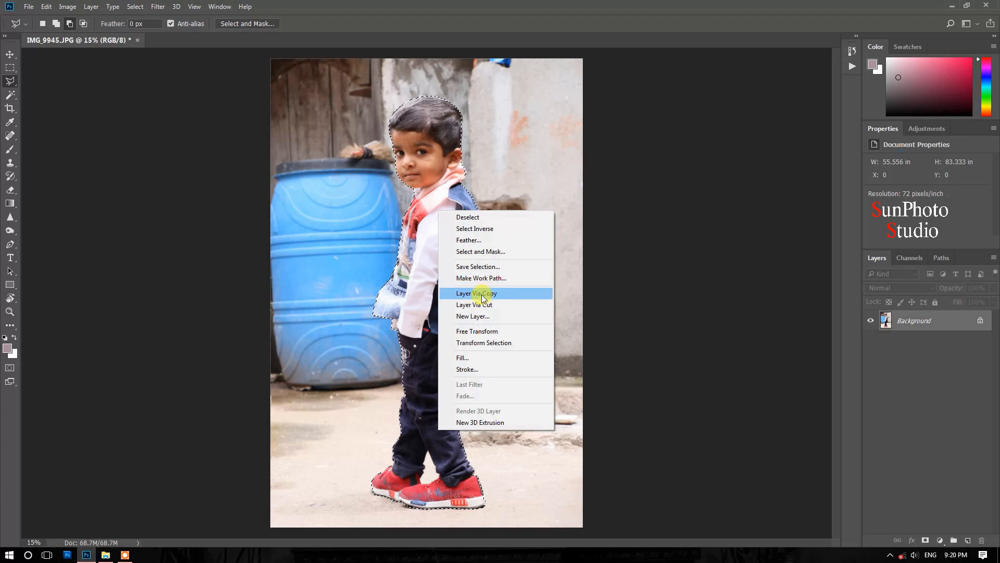
left_click(483, 298)
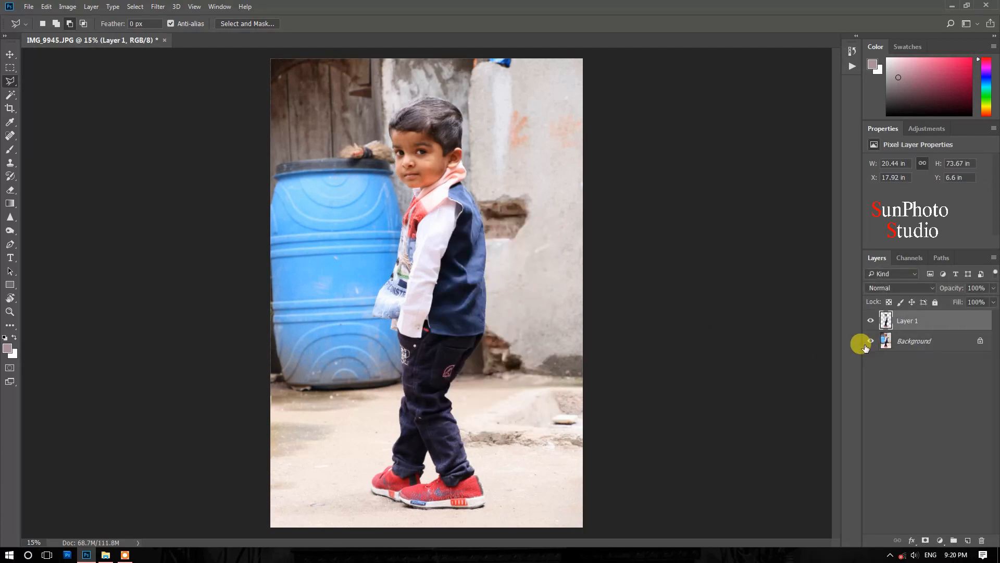
left_click(868, 343)
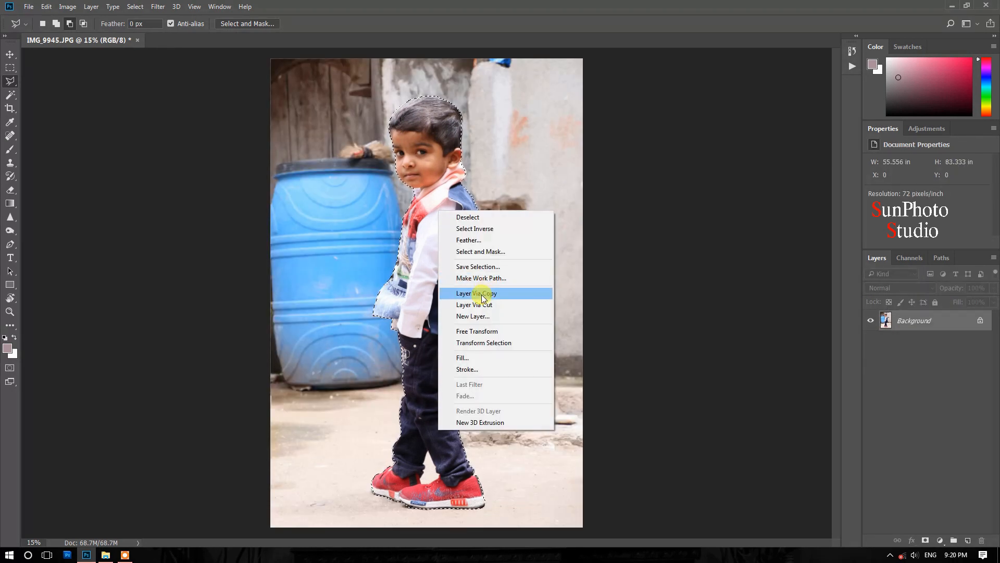
left_click(482, 295)
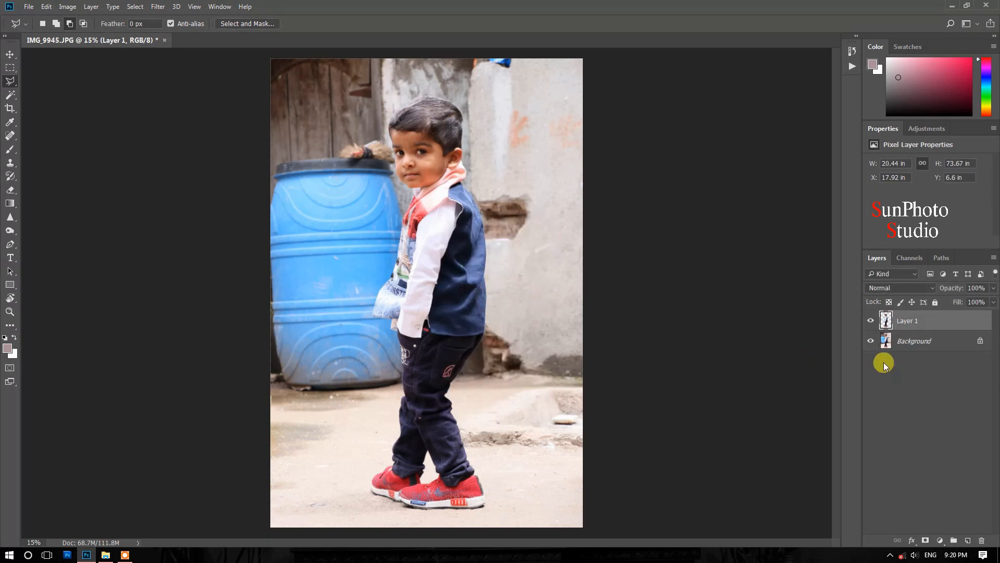
left_click(870, 342)
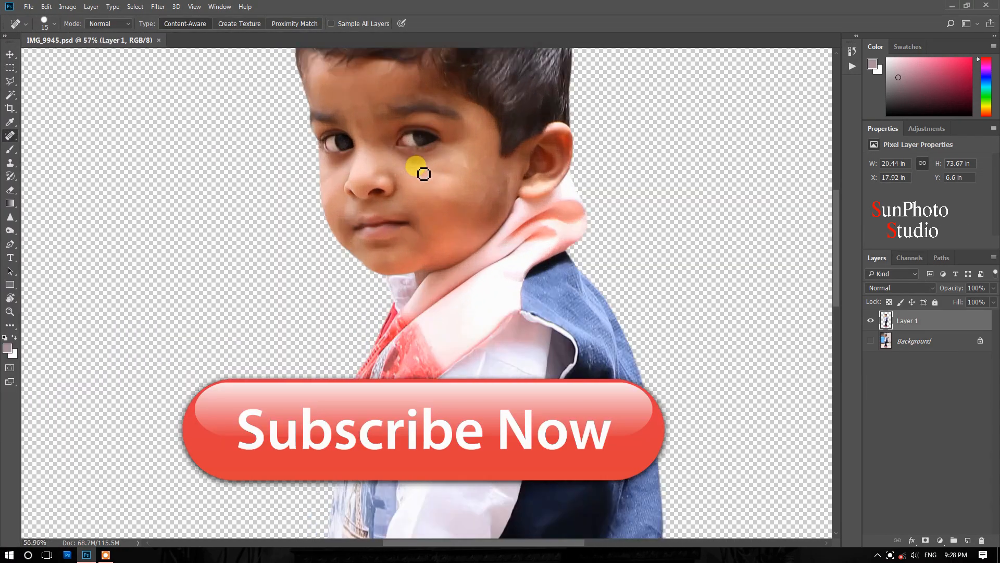
- Remove the small blemishes beside the nose, on the cheek and in front of the ear with the Spot Healing Brush
scroll(424, 173, "up", 5)
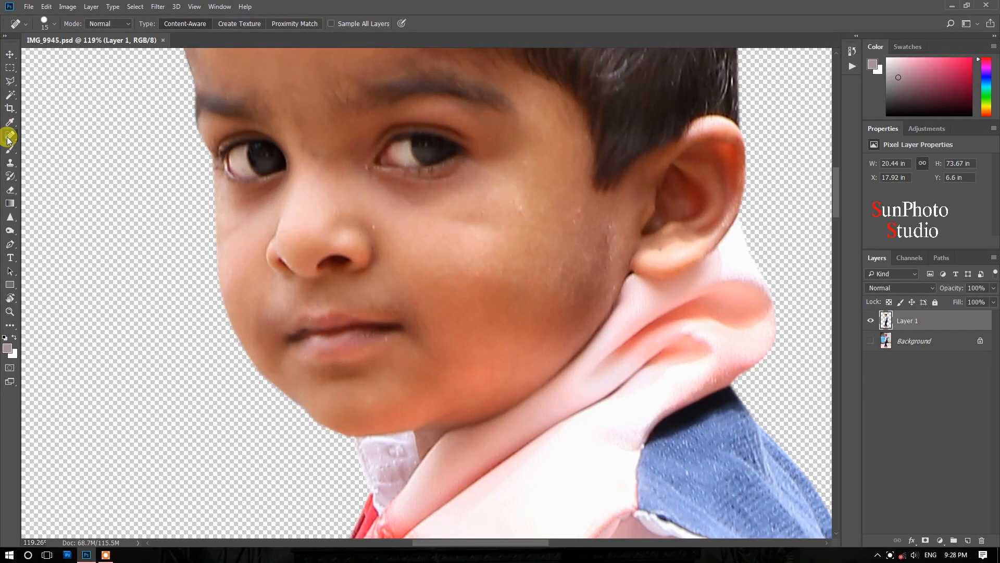
left_click(367, 165)
left_click(522, 210)
left_click_drag(606, 227, 608, 286)
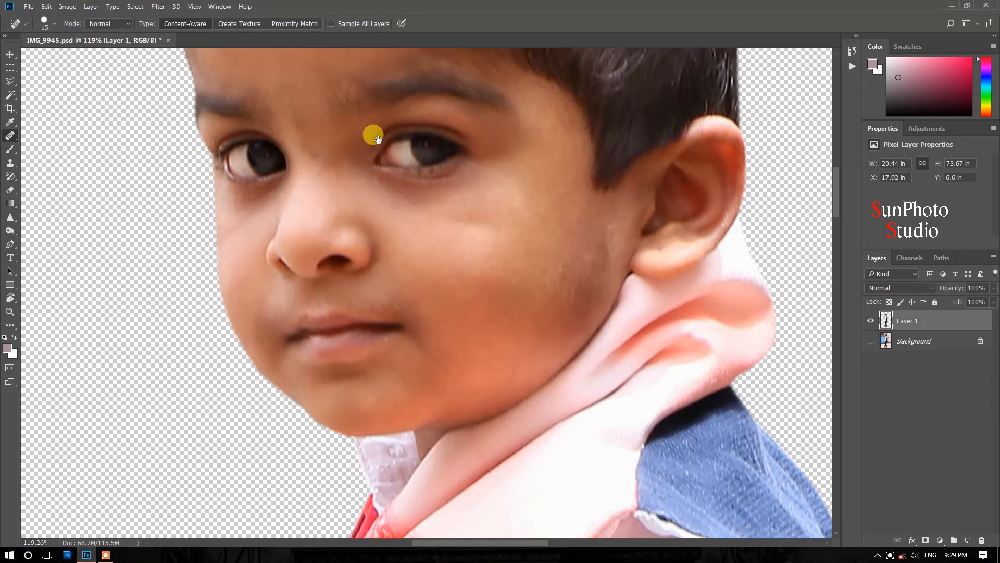
scroll(350, 223, "up", 3)
scroll(432, 323, "down", 3)
scroll(500, 245, "up", 1)
scroll(500, 245, "right", 1)
scroll(494, 252, "down", 3)
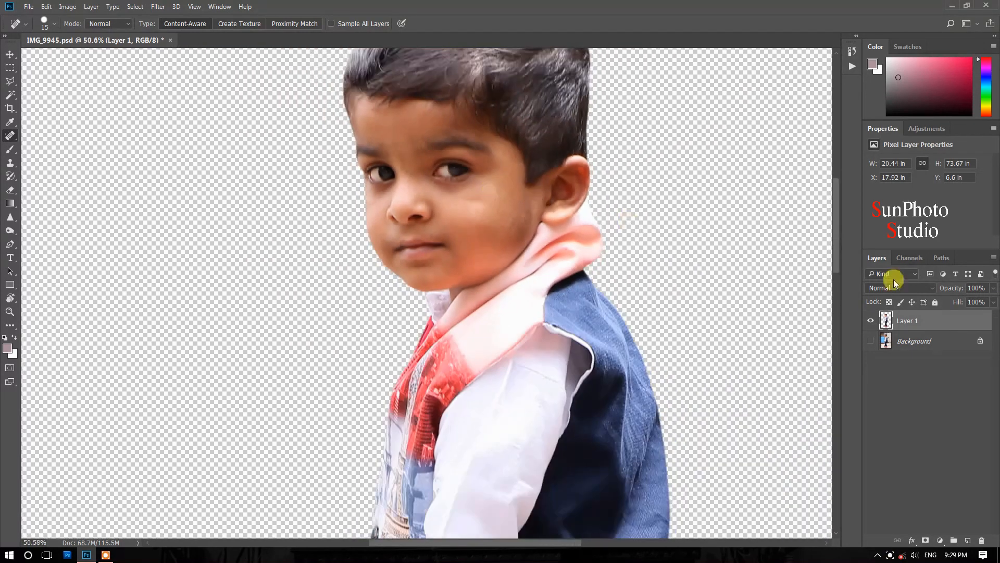
- Duplicate Layer 1, keeping the suggested layer name
right_click(960, 313)
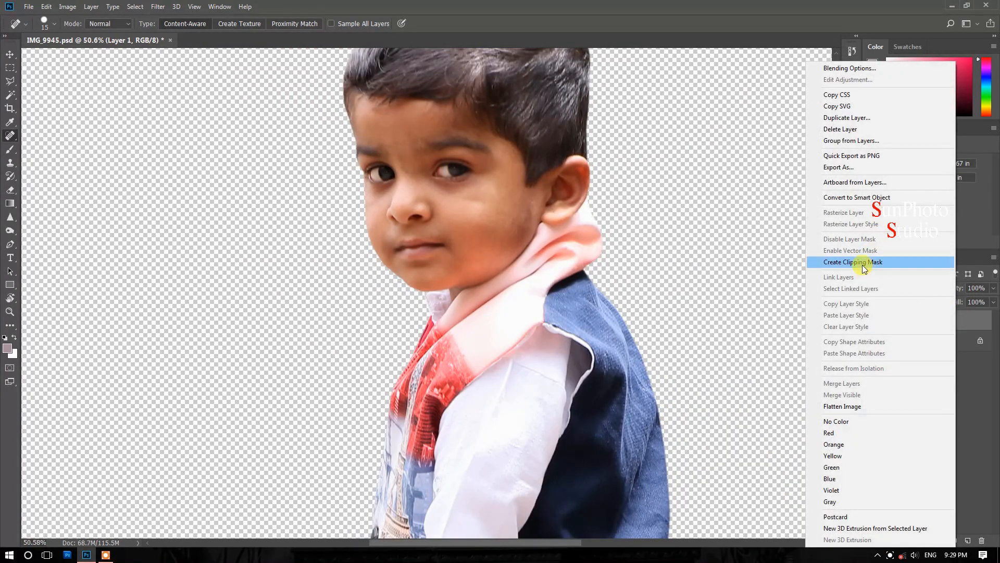
left_click(848, 122)
left_click(590, 169)
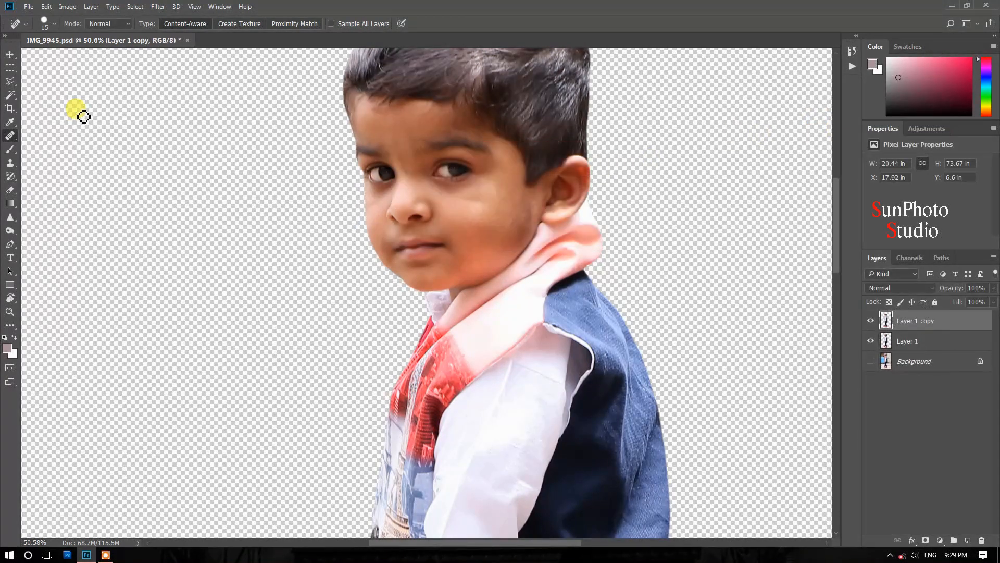
- Smooth the skin on the duplicated layer with the Imagenomic Portraiture filter using the Default preset
left_click(158, 7)
mouse_move(203, 265)
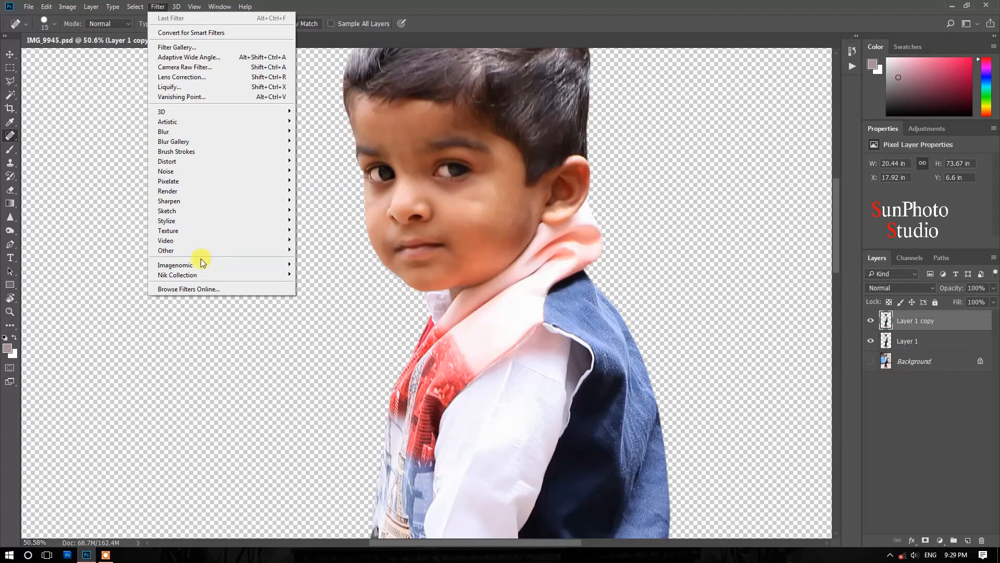
left_click(311, 273)
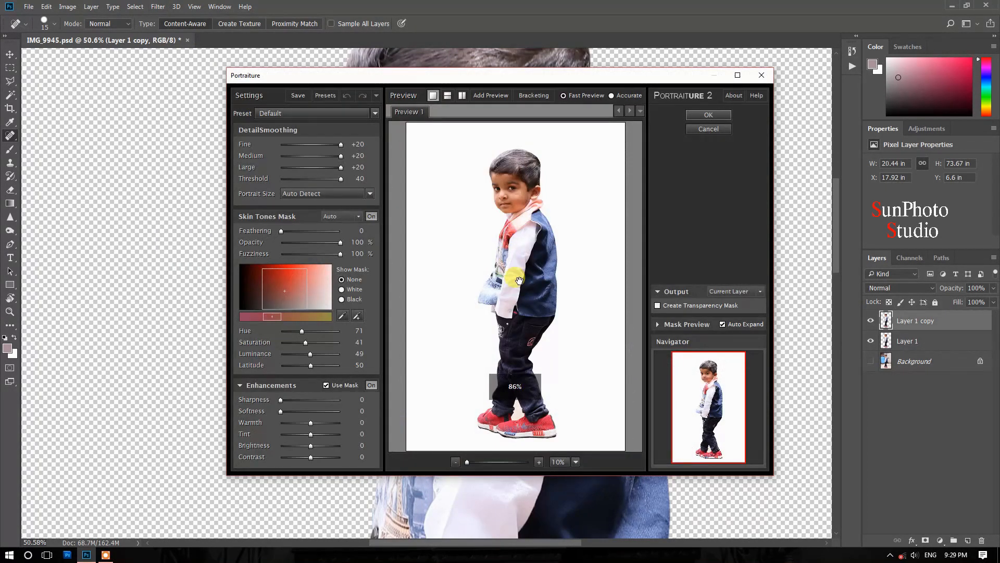
left_click(518, 167)
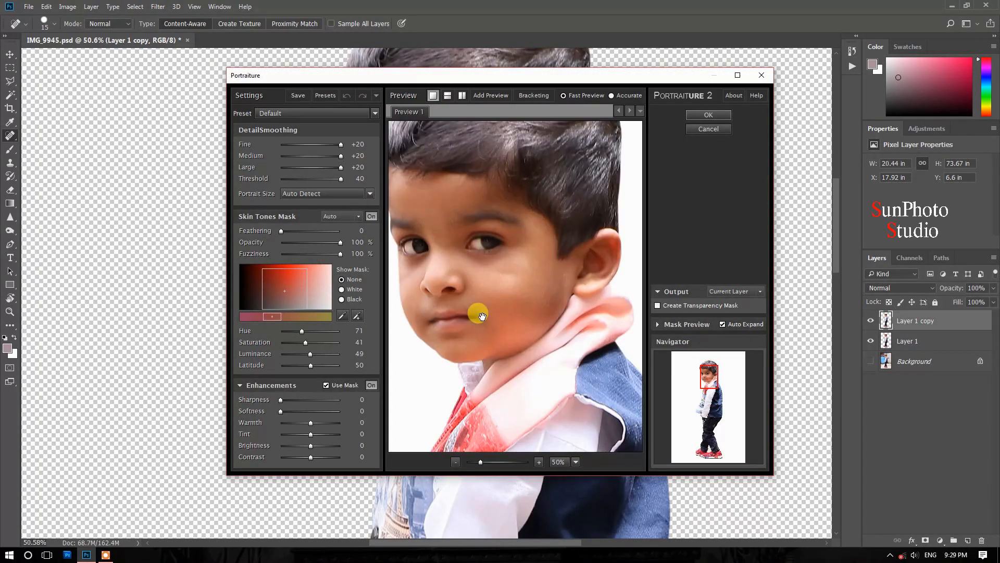
left_click_drag(481, 316, 517, 292)
left_click(712, 115)
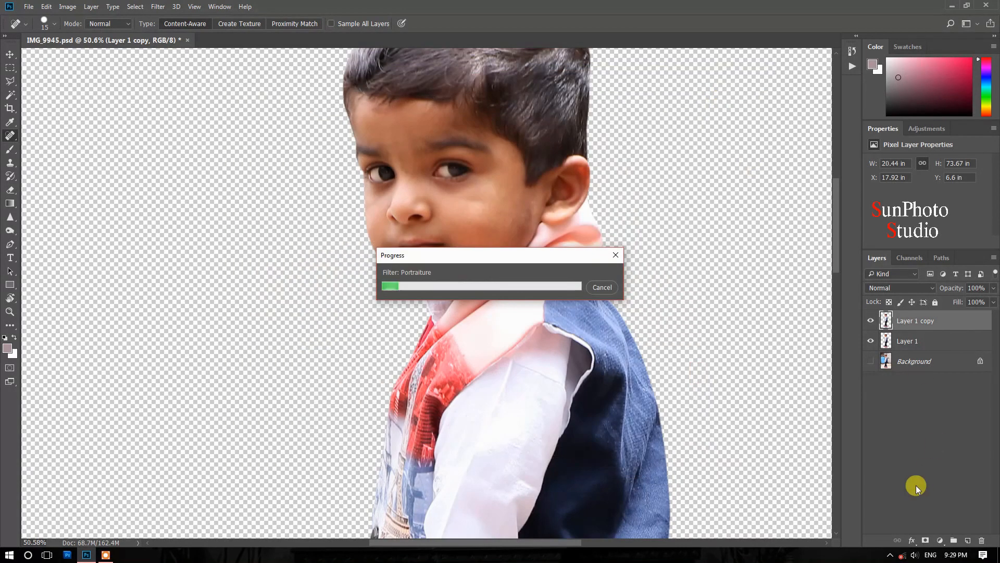
- Add a layer mask to Layer 1 copy and fill it with black using the Paint Bucket tool
left_click(925, 541)
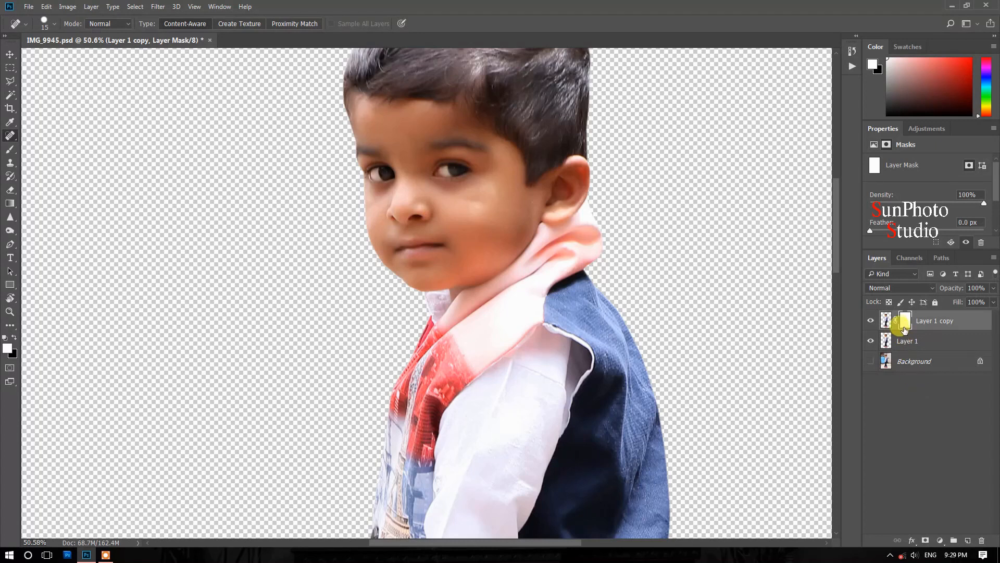
right_click(904, 323)
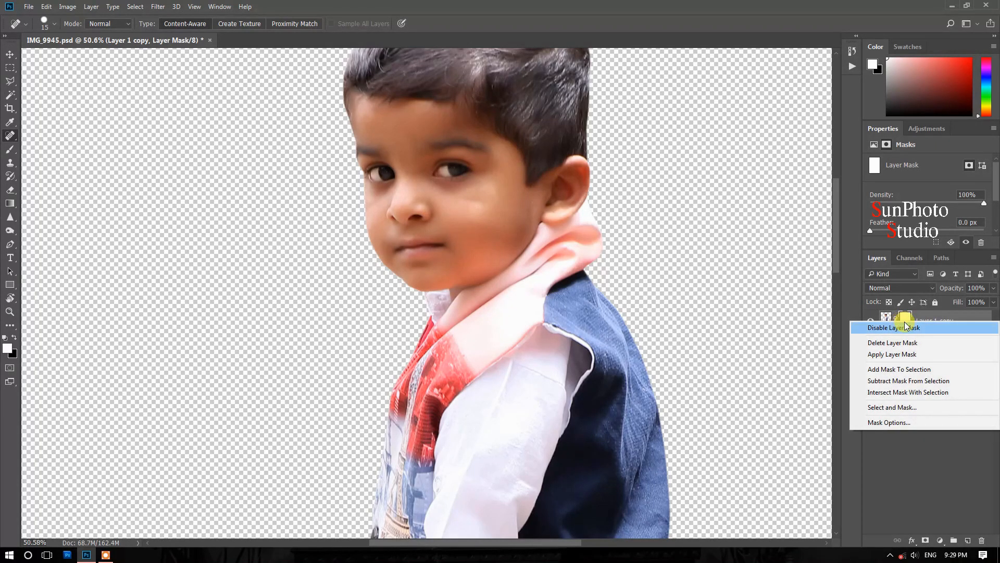
left_click(386, 253)
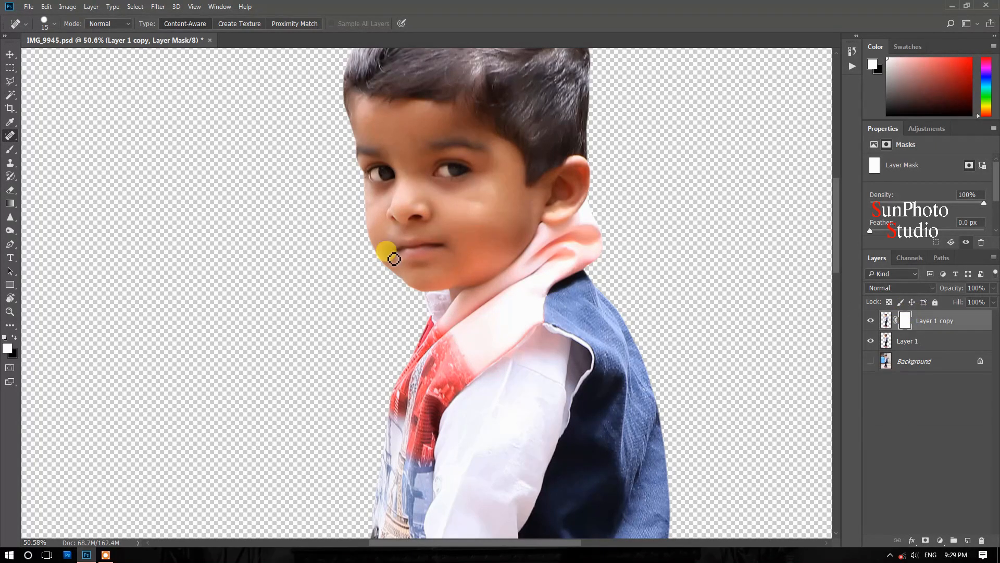
left_click(9, 150)
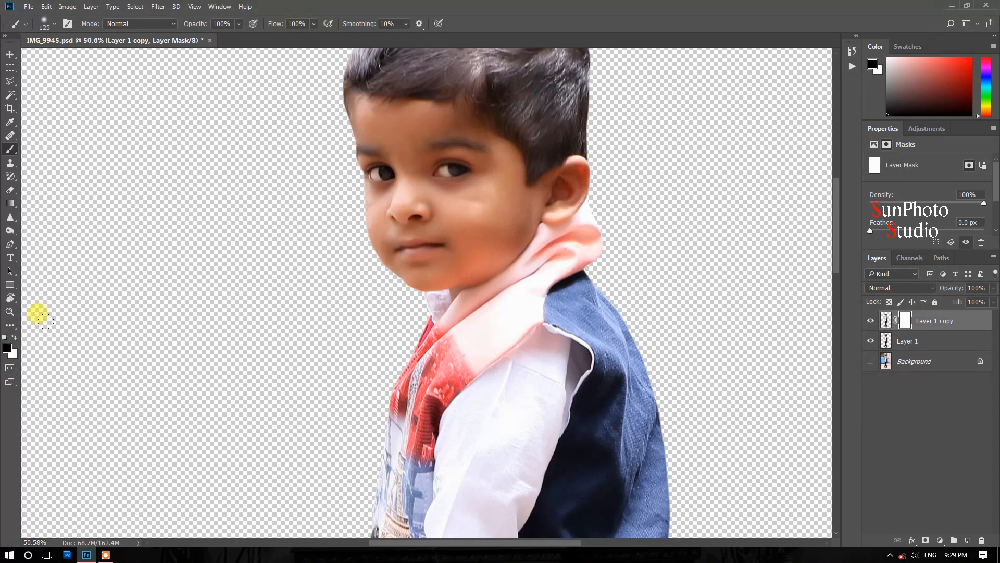
right_click(10, 203)
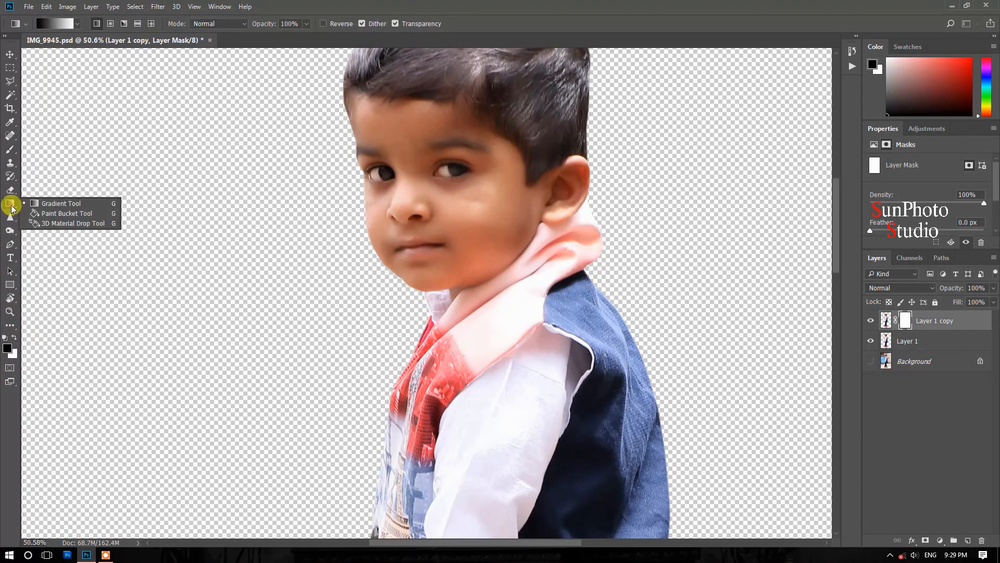
left_click(31, 214)
left_click(443, 199)
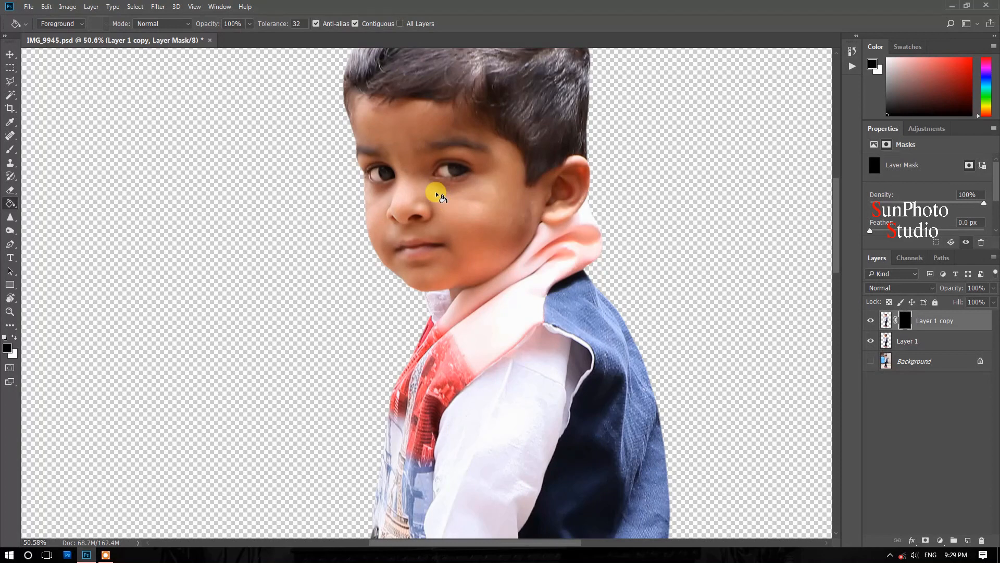
- Paint white on the Layer 1 copy mask with the Brush tool to reveal the smoothed skin on the forehead, cheek and chin
left_click(11, 151)
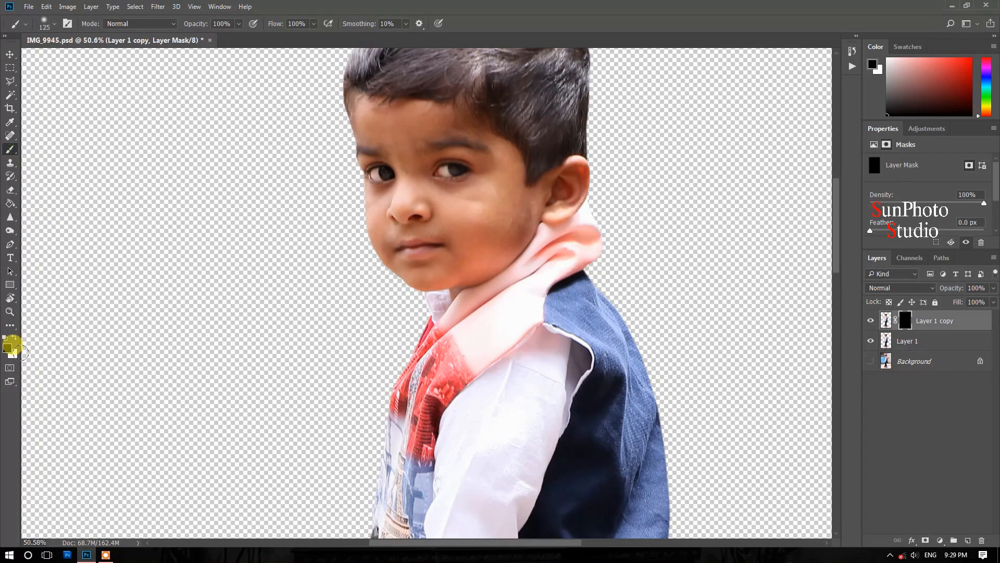
scroll(421, 139, "up", 5)
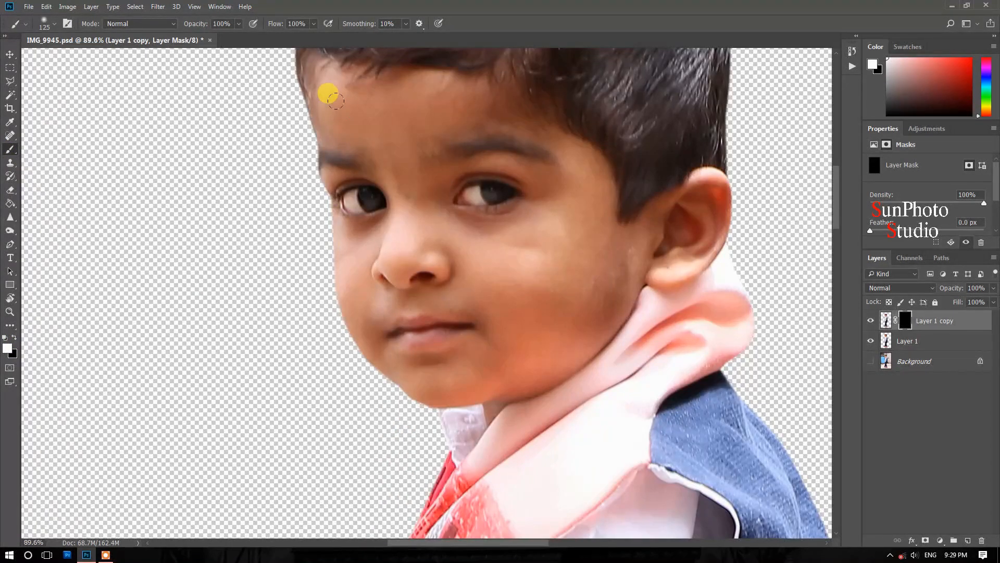
key("bracketleft")
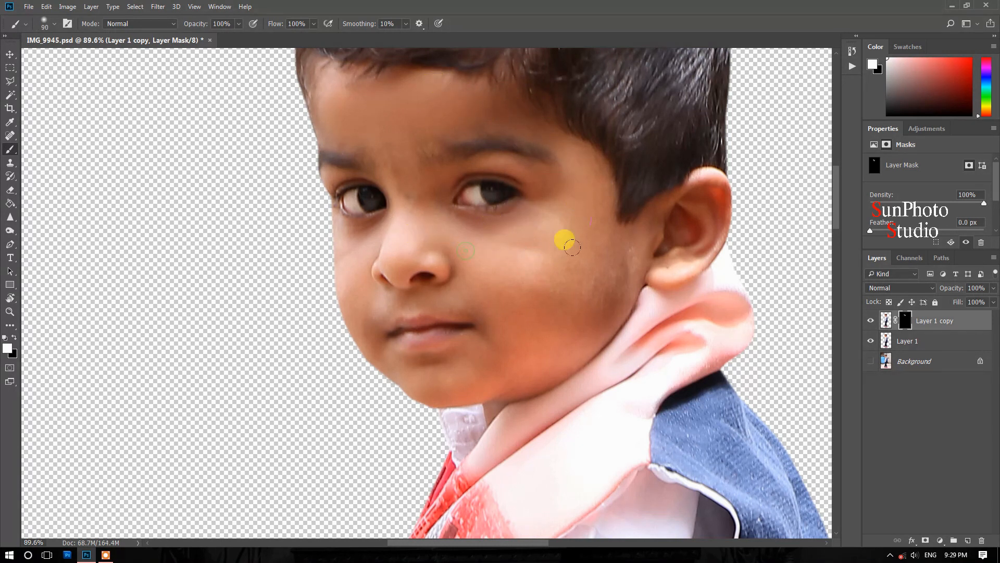
left_click_drag(451, 362, 571, 335)
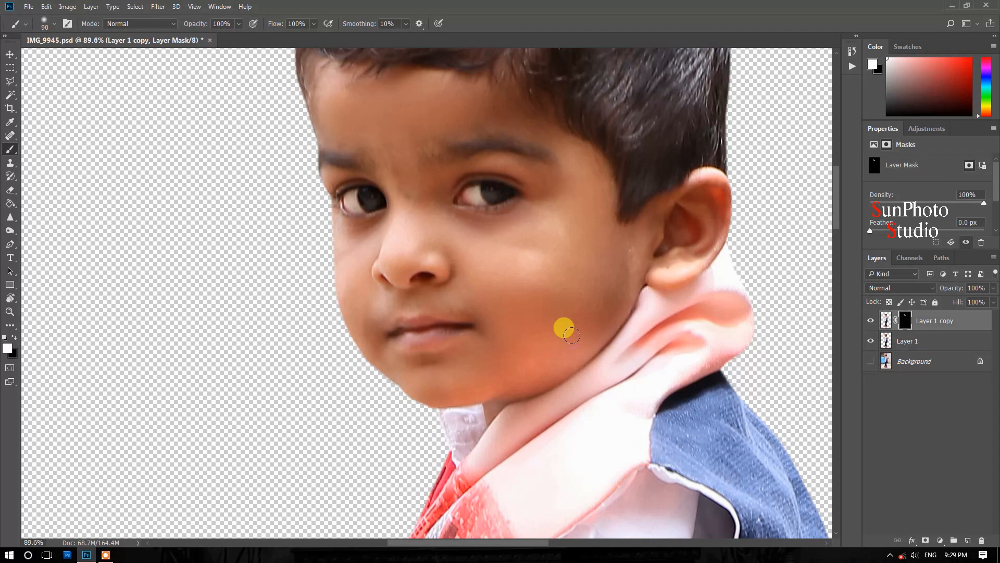
left_click_drag(472, 289, 360, 303)
- Extend the white mask painting with a smaller brush over the nose, between the eyebrows and under the eyes
key("bracketleft")
mouse_move(533, 292)
left_mouse_down()
mouse_move(569, 326)
mouse_move(661, 224)
mouse_move(655, 246)
mouse_move(704, 198)
mouse_move(631, 278)
mouse_move(647, 255)
mouse_move(531, 175)
mouse_move(462, 165)
mouse_move(435, 204)
mouse_move(398, 181)
left_mouse_up()
key("bracketleft")
key("bracketleft")
key("bracketright")
mouse_move(391, 132)
left_mouse_down()
mouse_move(464, 115)
mouse_move(437, 130)
mouse_move(497, 124)
mouse_move(564, 147)
mouse_move(494, 239)
mouse_move(588, 223)
mouse_move(517, 301)
mouse_move(507, 251)
left_mouse_up()
key("bracketright")
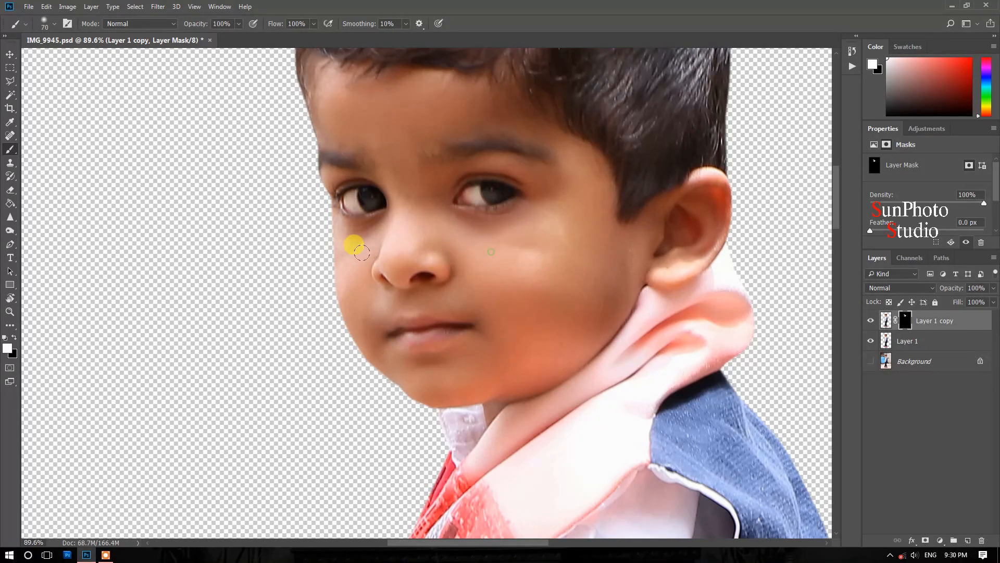
- Merge Layer 1 and Layer 1 copy into a single layer
scroll(362, 252, "down", 6)
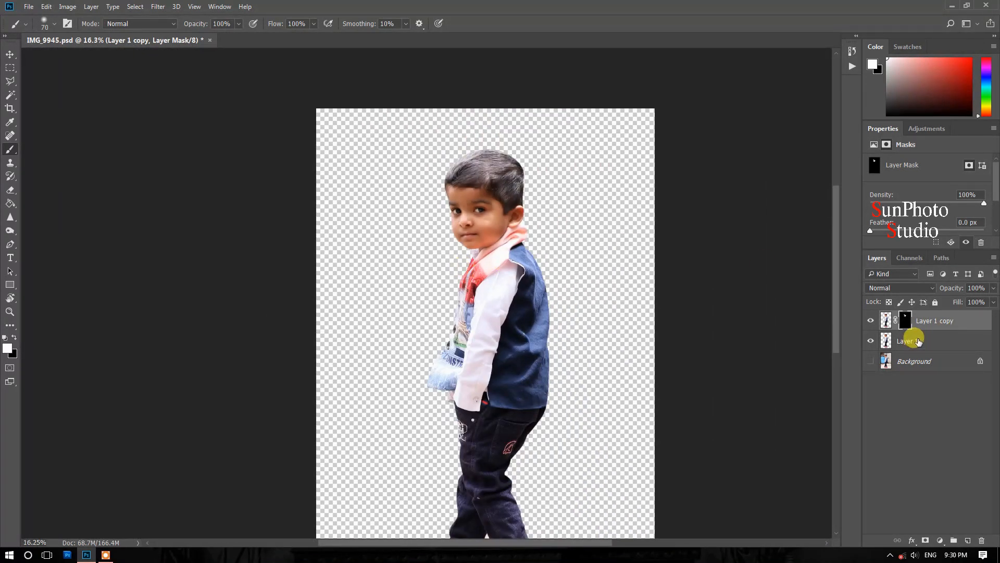
left_click(918, 341)
left_click(921, 325, "shift")
right_click(921, 326)
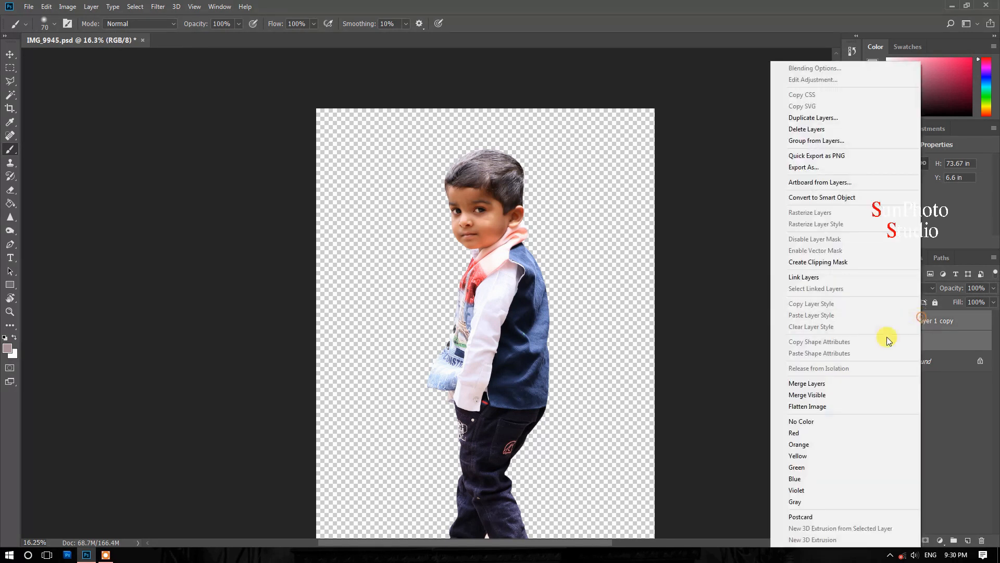
left_click(823, 380)
- Adjust the merged layer's Levels with a black input of 14 and a midtone value of 1.33
scroll(495, 245, "up", 7)
scroll(466, 172, "down", 6)
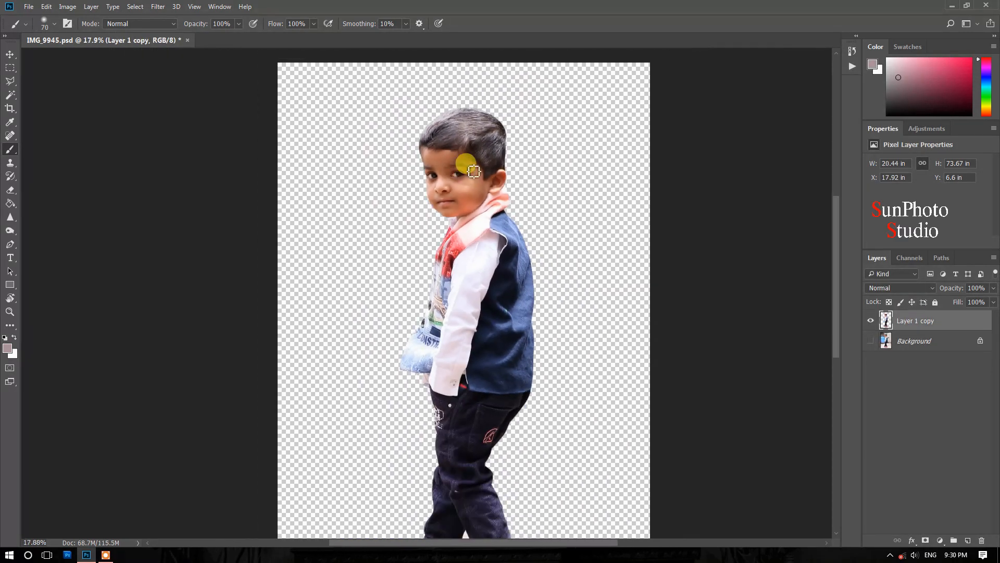
left_click(68, 6)
mouse_move(101, 31)
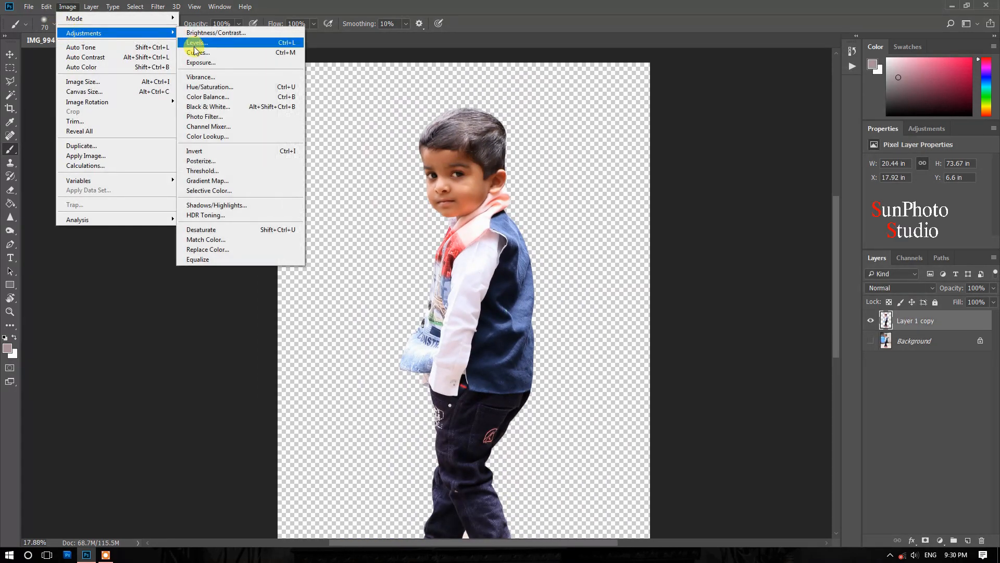
left_click(197, 47)
left_click_drag(854, 224, 799, 220)
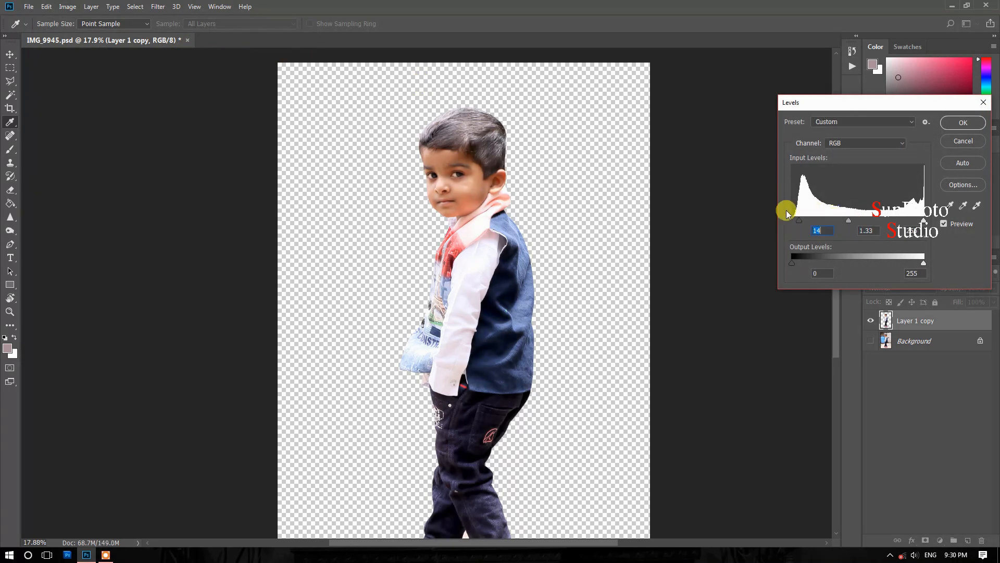
left_click(954, 124)
left_click(67, 6)
mouse_move(85, 32)
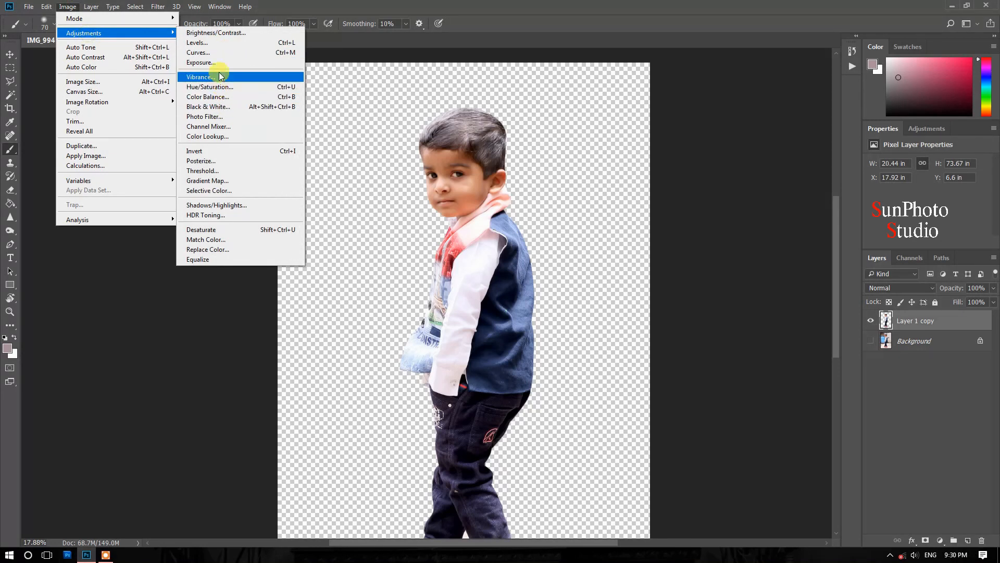
left_click(218, 40)
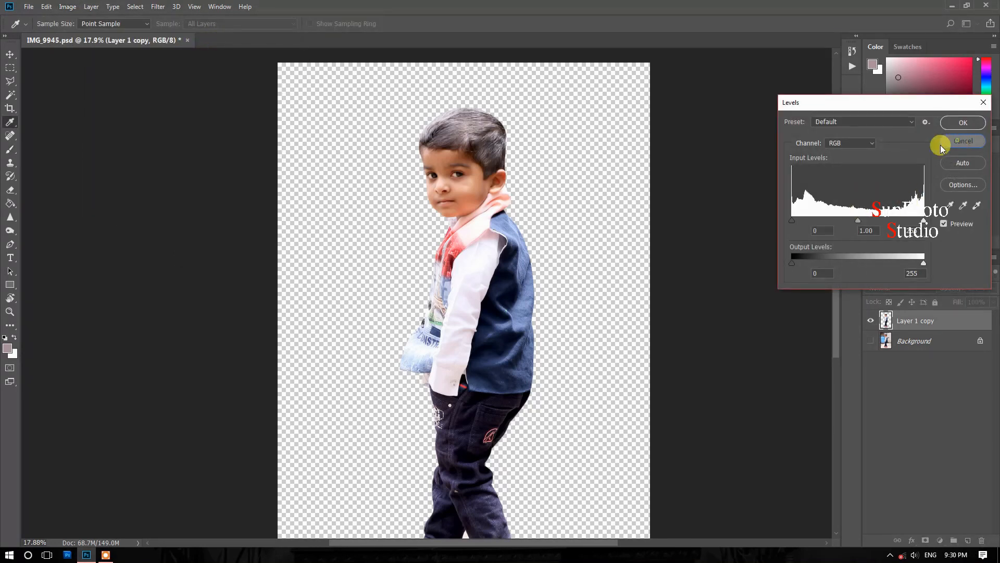
left_click(962, 140)
- Apply Brightness/Contrast to the boy's layer with a brightness of 11 and a slight contrast increase
left_click(68, 6)
mouse_move(74, 18)
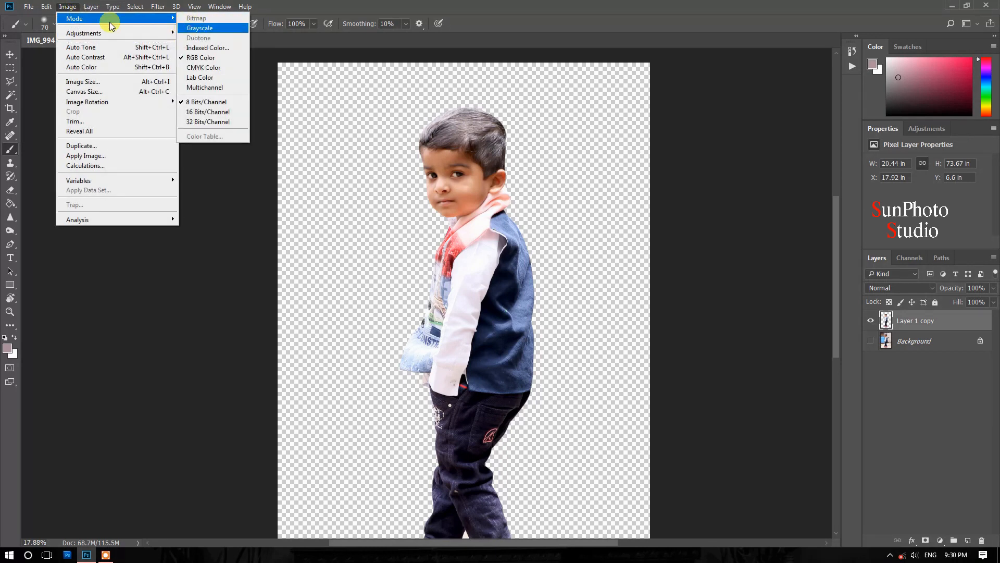
left_click(208, 32)
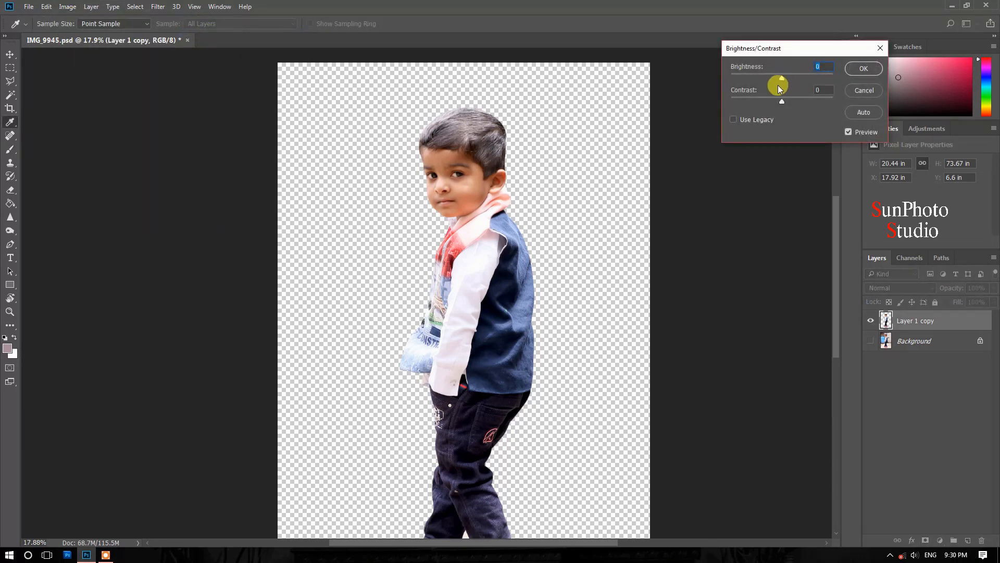
left_click_drag(783, 77, 785, 101)
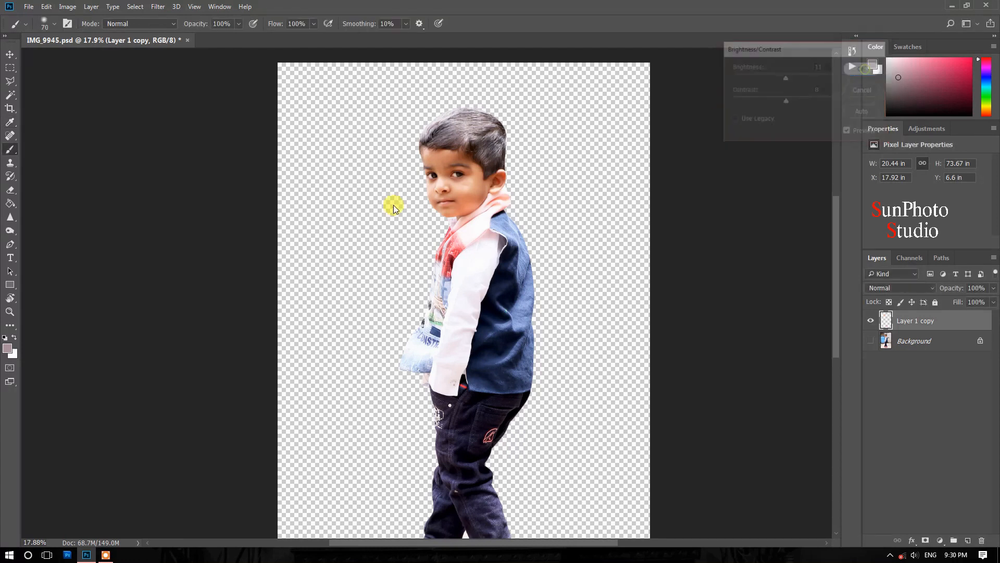
- Apply Color Balance to the boy's layer, shifting the midtones slightly toward cyan with luminosity preserved
scroll(427, 181, "up", 5)
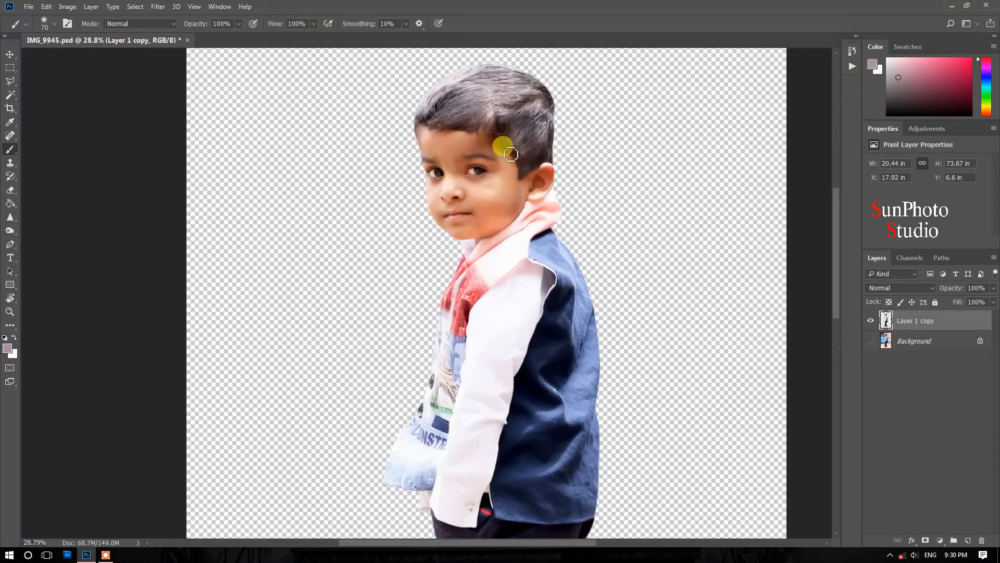
left_click(64, 6)
mouse_move(112, 32)
left_click(209, 97)
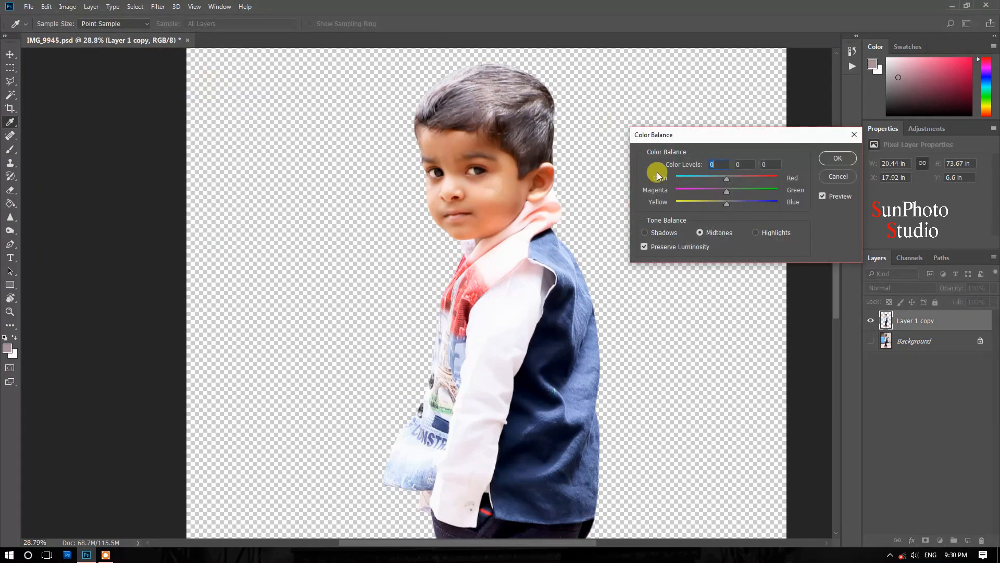
left_click_drag(724, 179, 721, 179)
left_click(843, 158)
- Set the foreground colour to a light peach skin tone sampled from the boy's face
scroll(458, 151, "up", 9)
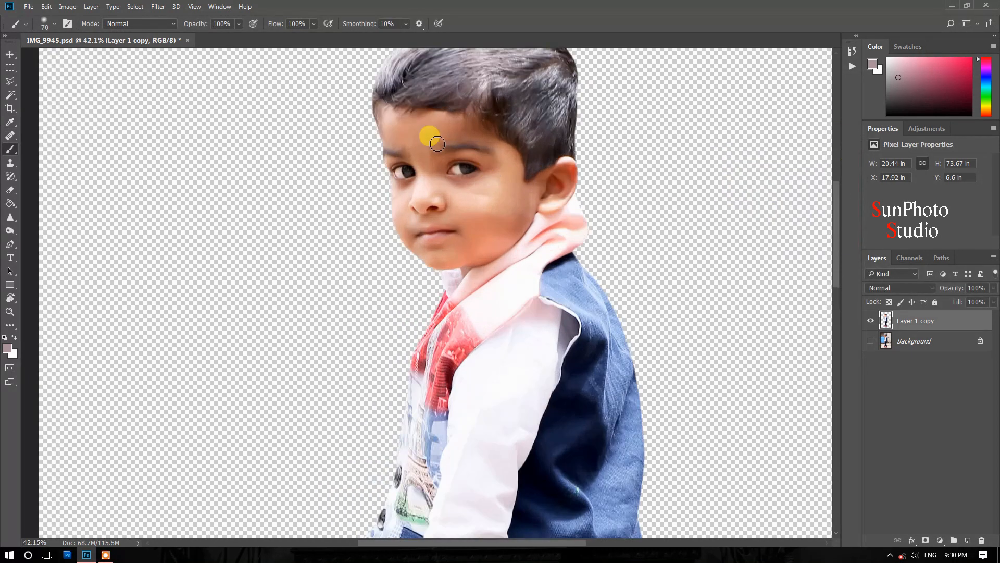
left_click(7, 348)
left_click(438, 235)
left_click(430, 226)
left_click(949, 89)
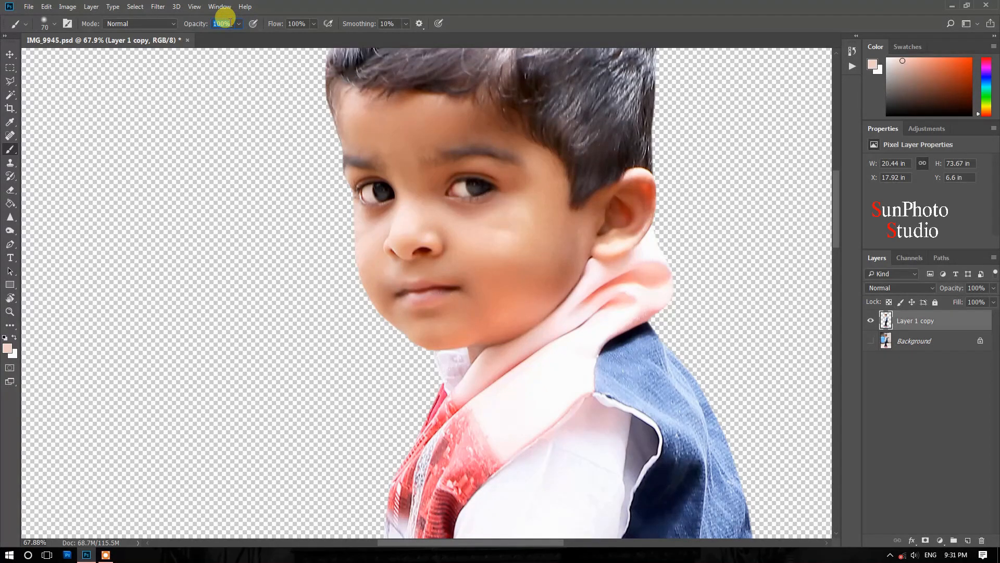
- Set the brush opacity to 5%, enlarge the brush and softly lighten the chin, cheek and forehead with the skin tone
key("Return")
key("bracketright")
key("bracketright")
key("bracketright")
key("bracketright")
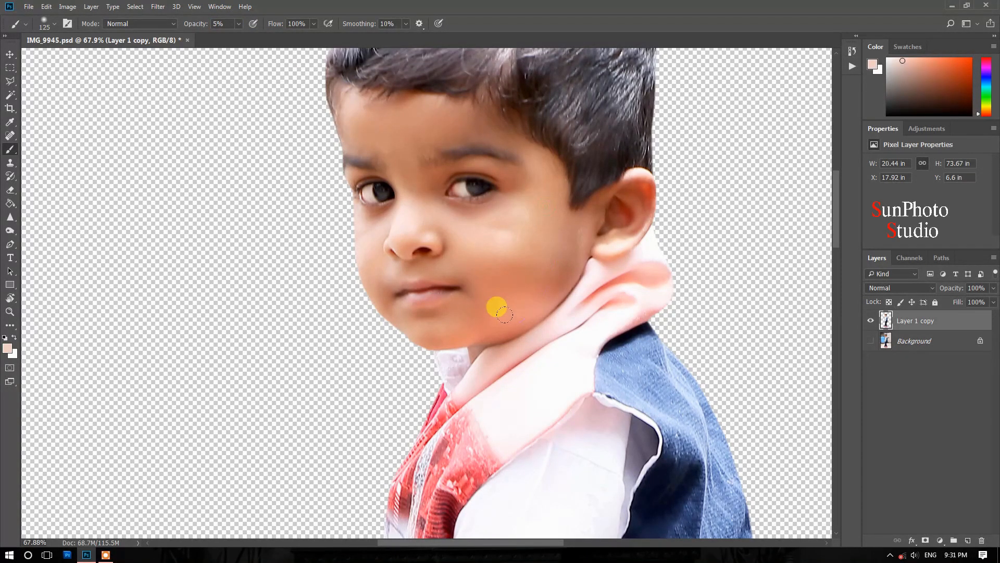
mouse_move(430, 315)
left_mouse_down()
mouse_move(535, 256)
mouse_move(561, 198)
mouse_move(480, 275)
mouse_move(508, 211)
mouse_move(467, 267)
mouse_move(527, 254)
mouse_move(568, 226)
mouse_move(493, 313)
mouse_move(605, 228)
mouse_move(529, 210)
left_mouse_up()
key("bracketleft")
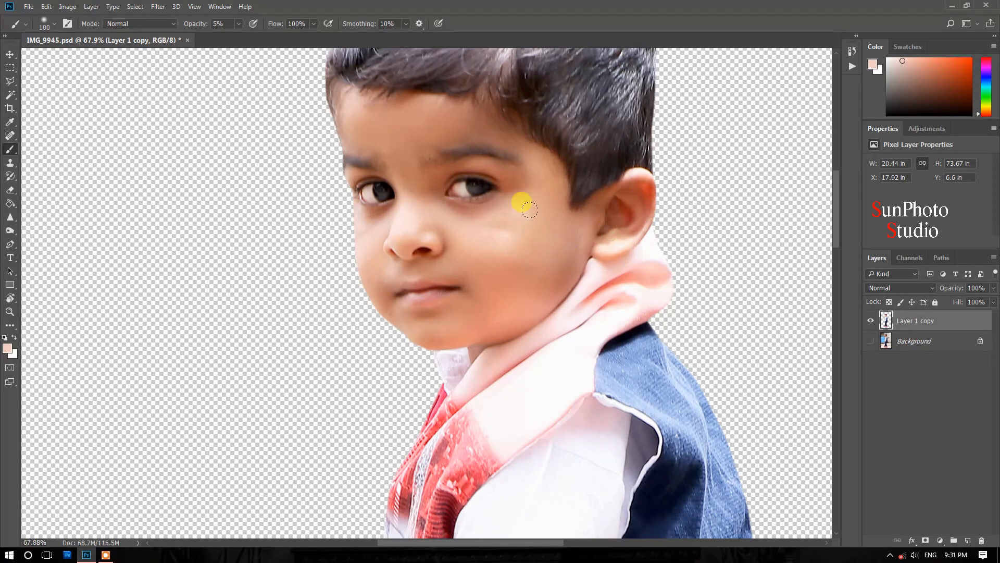
left_click_drag(472, 119, 367, 113)
key("bracketright")
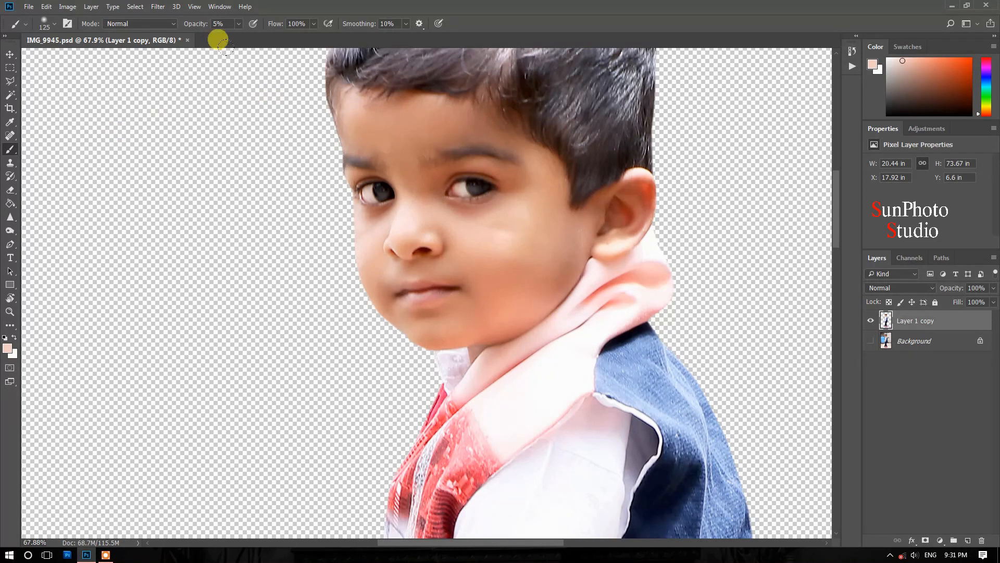
- Load the Layer 1 copy transparency as a new selection around the boy
scroll(391, 193, "down", 7)
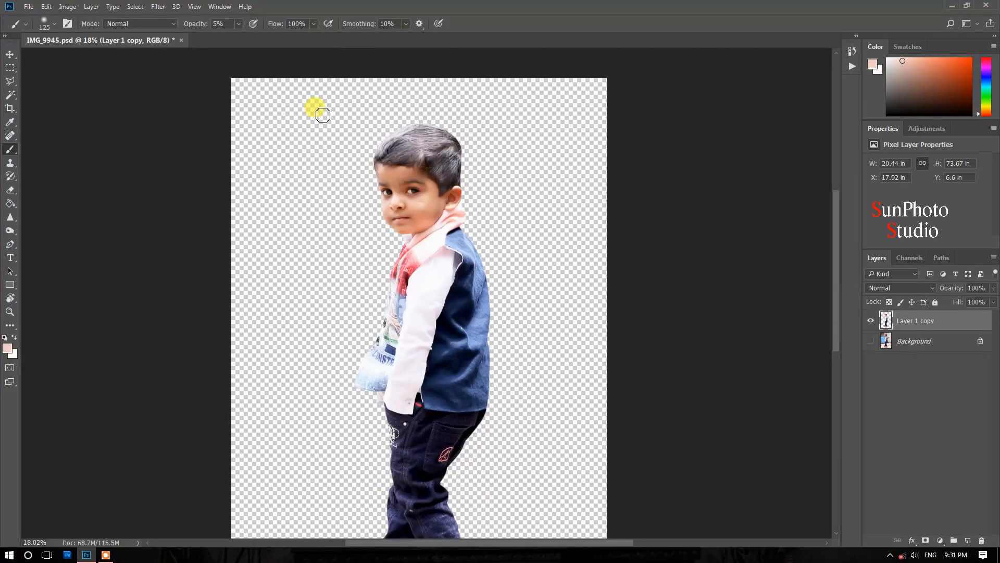
left_click(141, 7)
left_click(175, 208)
left_click(574, 156)
scroll(424, 143, "up", 5)
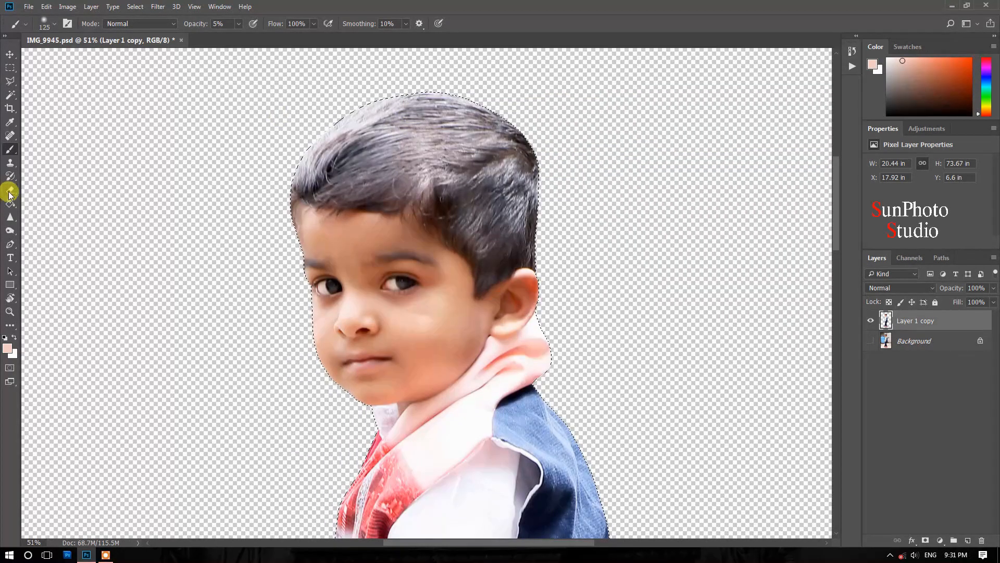
- Set the Burn tool's exposure to 50% and darken the pale hair along the top of the head
left_click(10, 230)
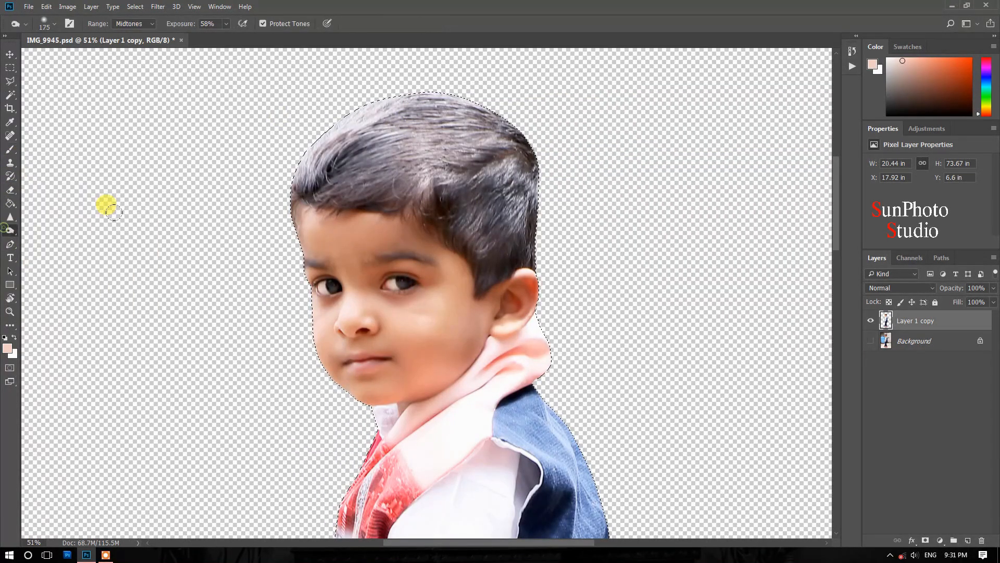
left_click(210, 23)
type("50")
key("Return")
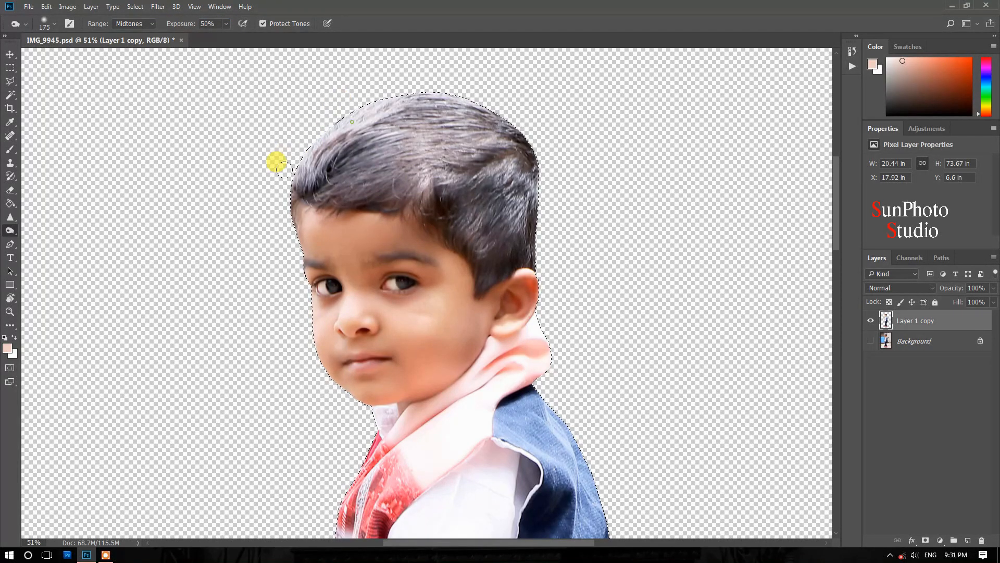
mouse_move(276, 143)
left_mouse_down()
mouse_move(321, 100)
mouse_move(546, 132)
mouse_move(519, 158)
mouse_move(473, 126)
mouse_move(353, 147)
mouse_move(341, 130)
mouse_move(484, 82)
mouse_move(393, 77)
mouse_move(337, 154)
mouse_move(347, 173)
mouse_move(266, 165)
left_mouse_up()
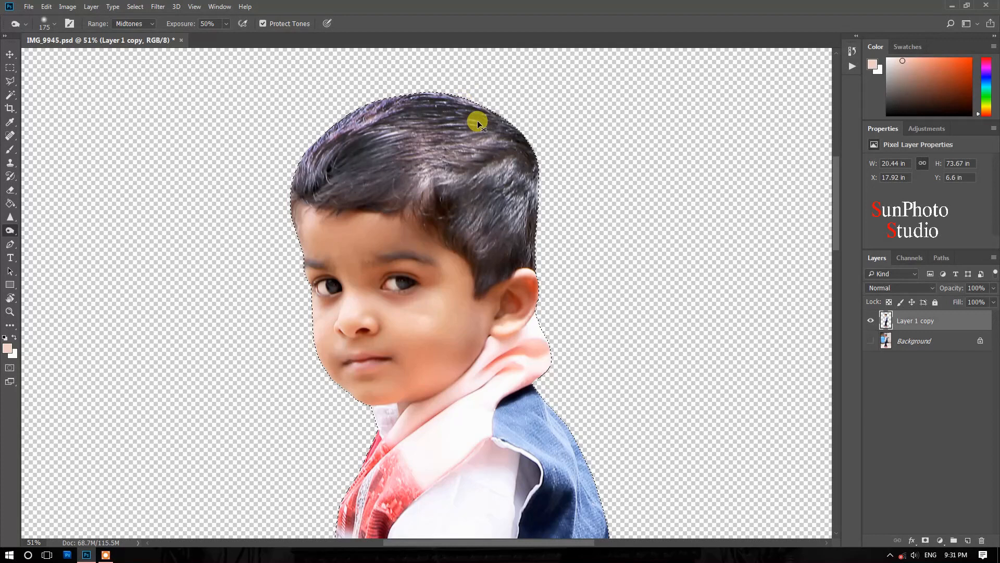
- Brush the light skin tone at 5% opacity over the cheeks, chin, ear and forehead to even out the face
scroll(418, 156, "down", 3)
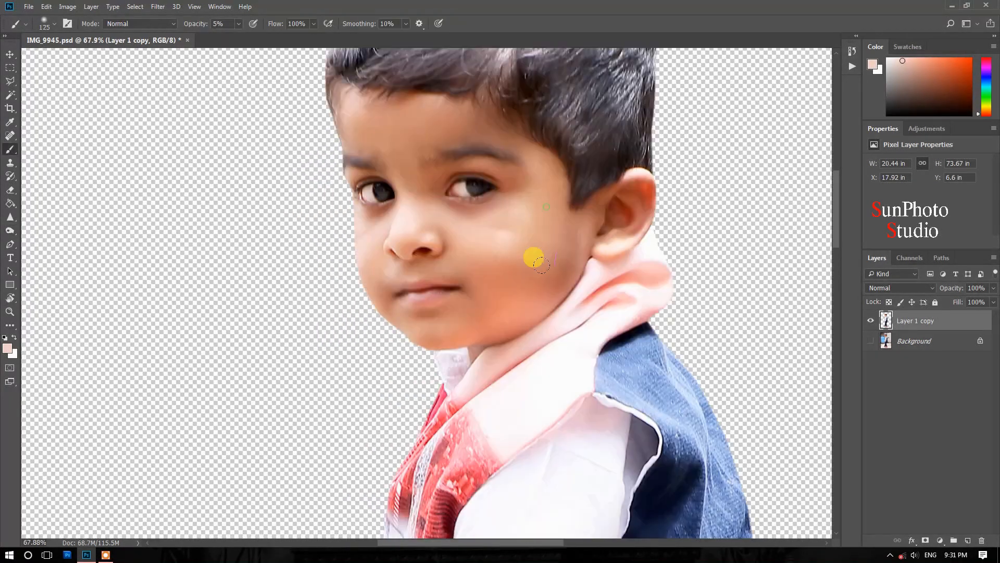
left_click_drag(541, 265, 561, 221)
left_click_drag(453, 314, 458, 323)
left_click_drag(544, 260, 546, 239)
left_click_drag(475, 278, 456, 271)
left_click_drag(585, 255, 609, 232)
key("bracketleft")
key("bracketleft")
left_click_drag(626, 181, 629, 183)
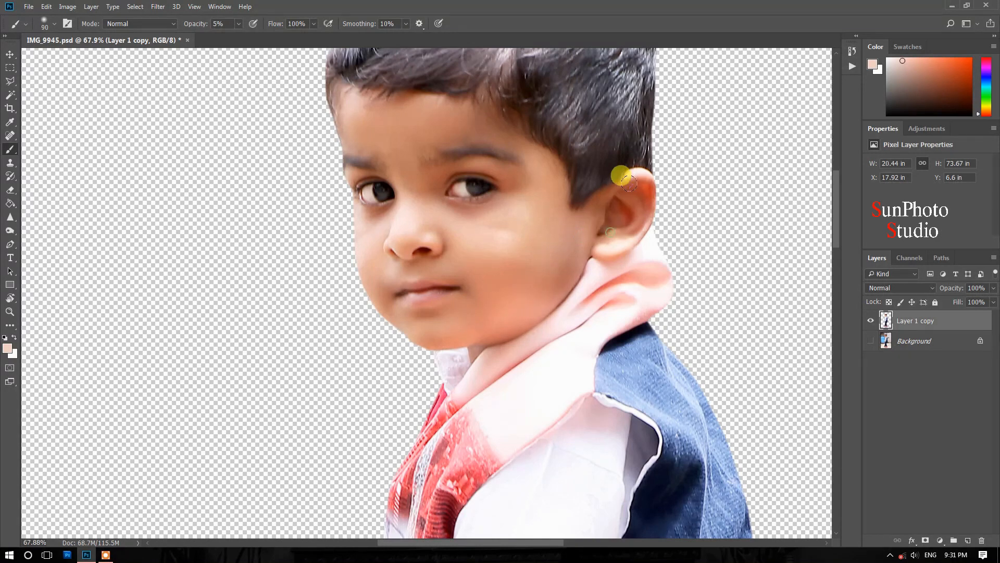
key("bracketright")
left_click_drag(480, 124, 432, 114)
left_click_drag(530, 195, 320, 181)
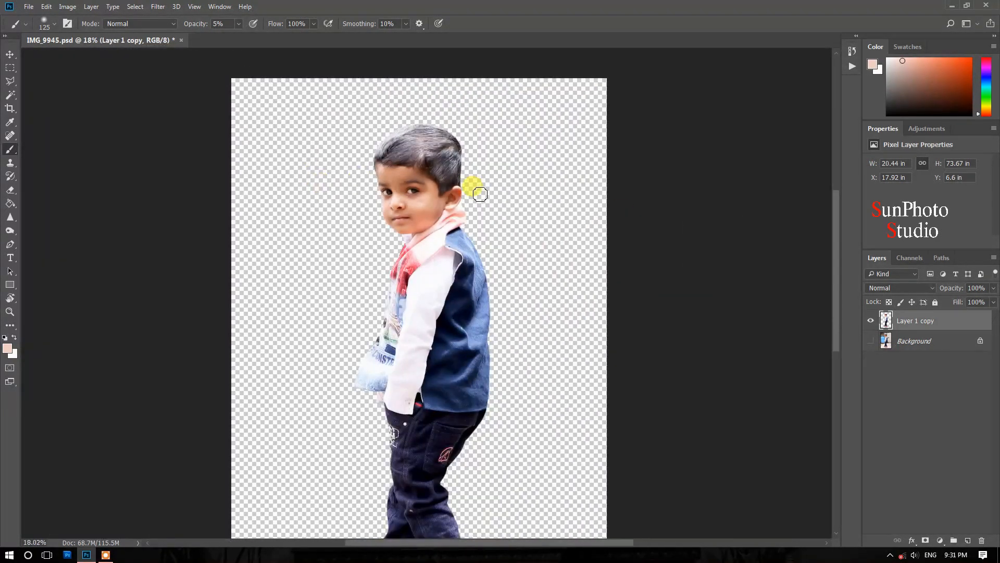
- Load a new selection from the Layer 1 copy transparency to confine edits to the boy
left_click(135, 6)
left_click(160, 208)
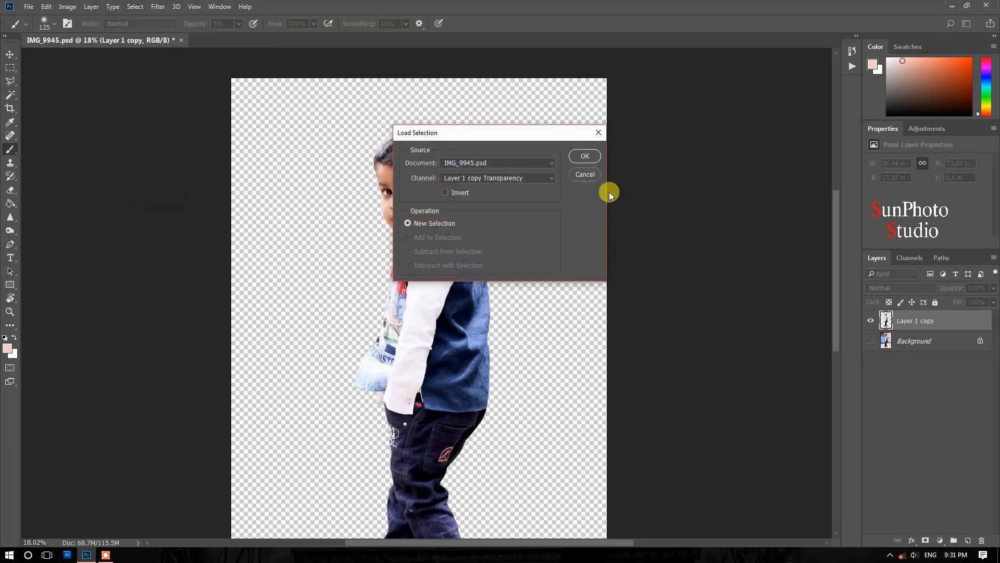
left_click(569, 156)
scroll(417, 136, "up", 8)
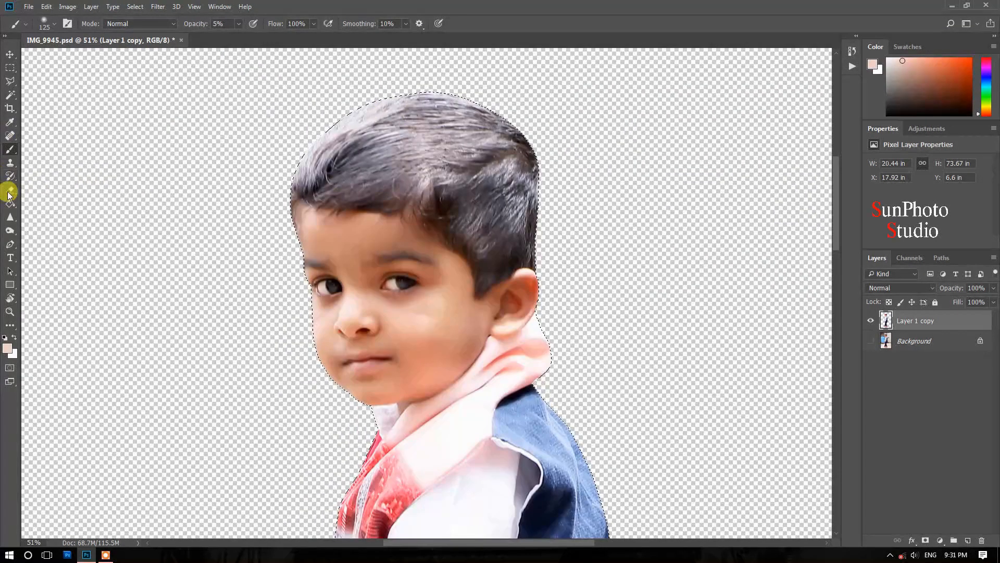
- Darken the boy's pale hair at the front and crown using the Burn tool on Midtones at 50% exposure
left_click(10, 231)
left_click(209, 24)
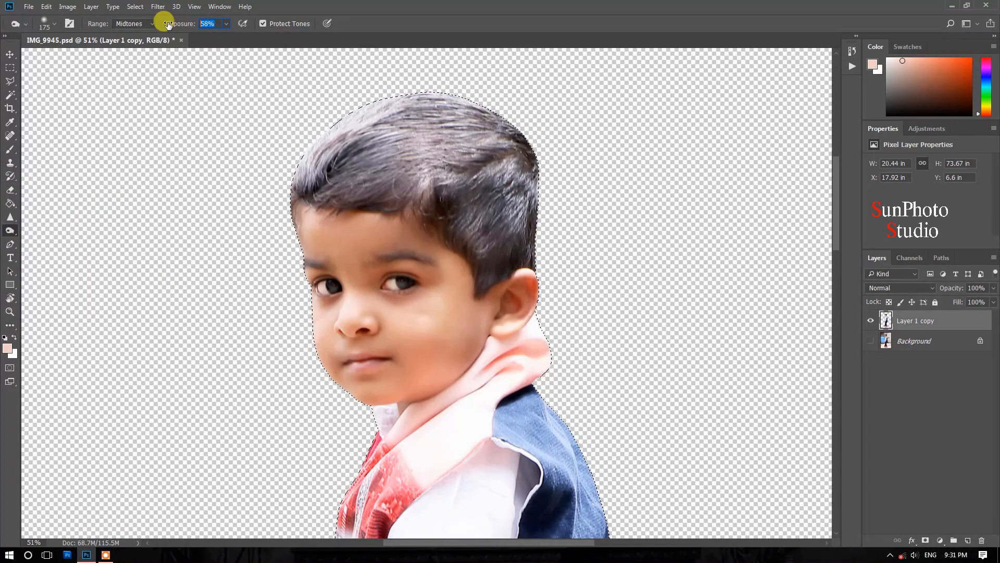
type("50")
key("Return")
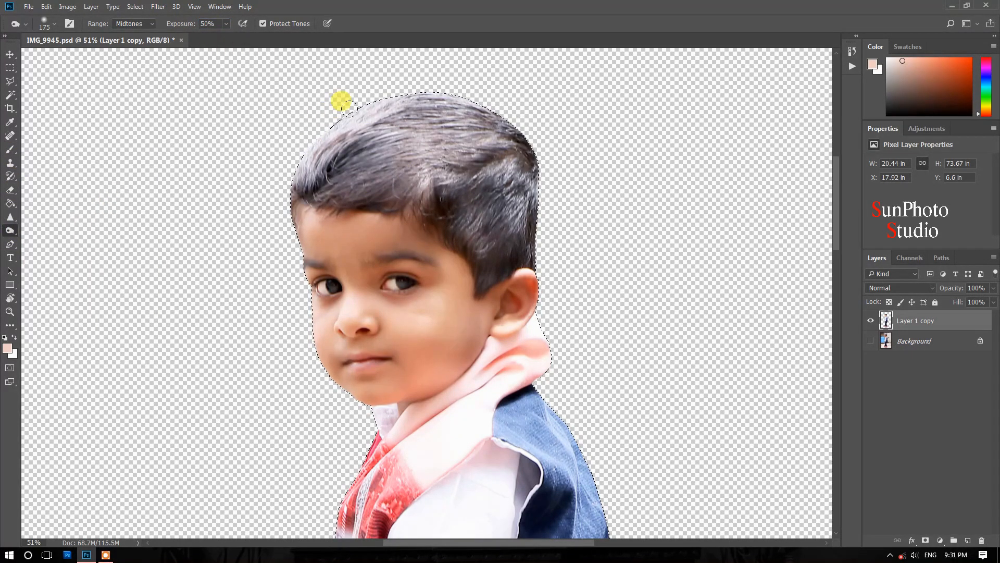
mouse_move(336, 111)
left_mouse_down()
mouse_move(277, 143)
mouse_move(449, 76)
mouse_move(318, 103)
mouse_move(547, 131)
mouse_move(423, 86)
mouse_move(519, 159)
mouse_move(514, 182)
mouse_move(473, 126)
mouse_move(350, 138)
mouse_move(396, 145)
mouse_move(473, 120)
mouse_move(361, 155)
mouse_move(391, 76)
mouse_move(345, 132)
mouse_move(281, 162)
left_mouse_up()
mouse_move(319, 107)
left_mouse_down()
mouse_move(495, 90)
mouse_move(446, 104)
mouse_move(394, 97)
mouse_move(434, 106)
mouse_move(347, 165)
mouse_move(454, 137)
mouse_move(347, 135)
left_mouse_up()
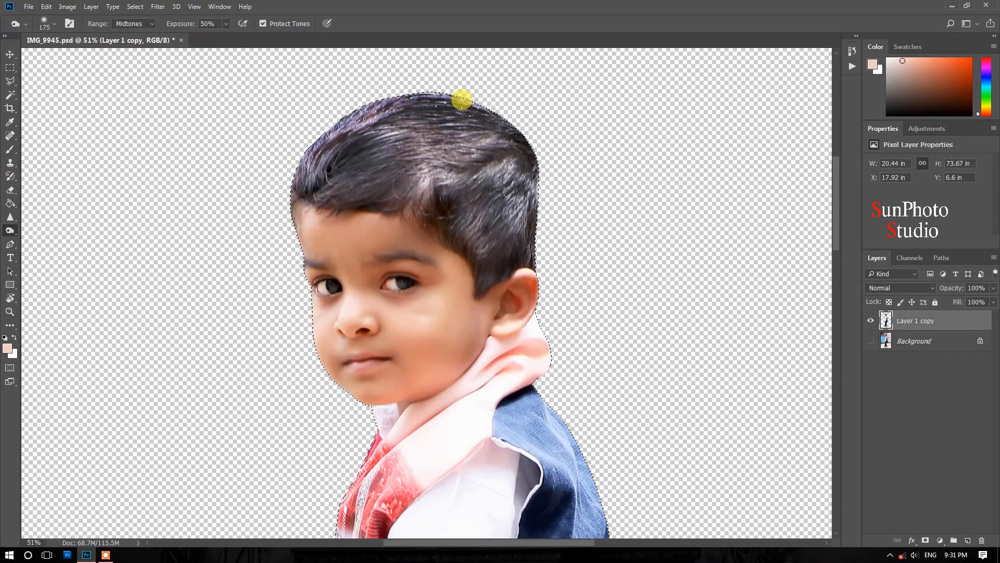
- Darken the hair along the front edge of the boy's head with the Burn tool at 50% exposure and clear the selection
scroll(428, 167, "down", 2)
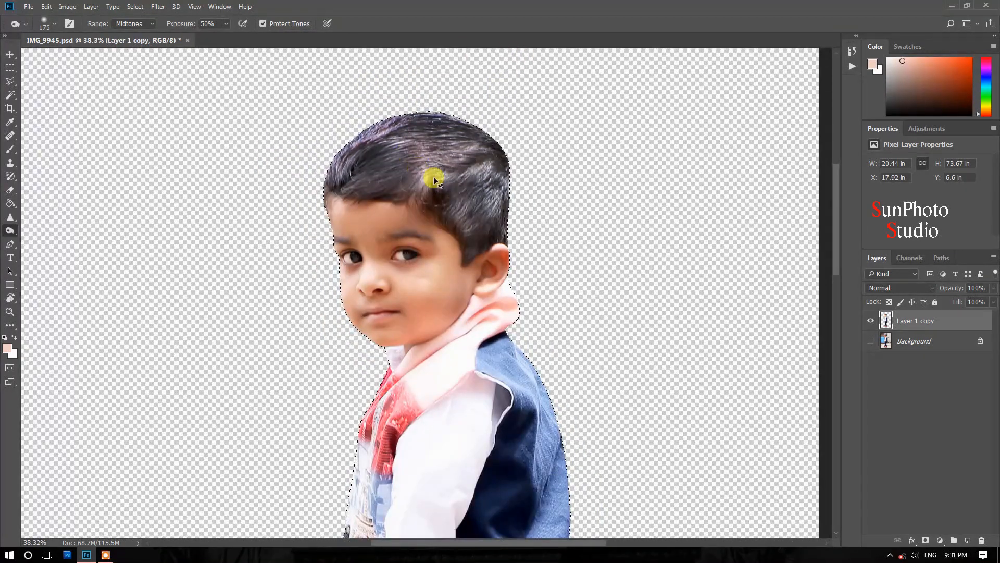
scroll(420, 172, "up", 2)
mouse_move(394, 75)
left_mouse_down()
mouse_move(337, 154)
mouse_move(349, 172)
mouse_move(266, 166)
left_mouse_up()
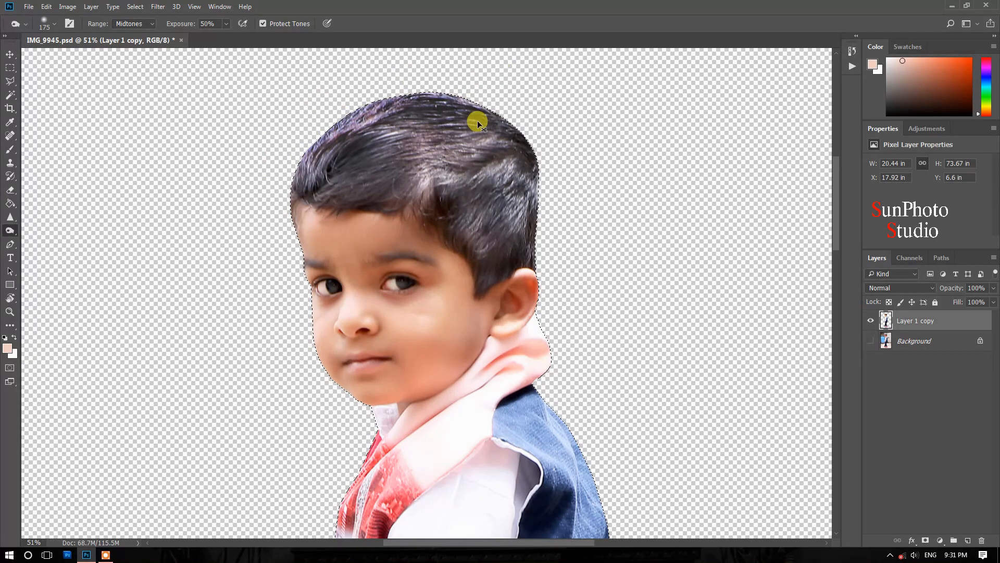
scroll(477, 120, "down", 2)
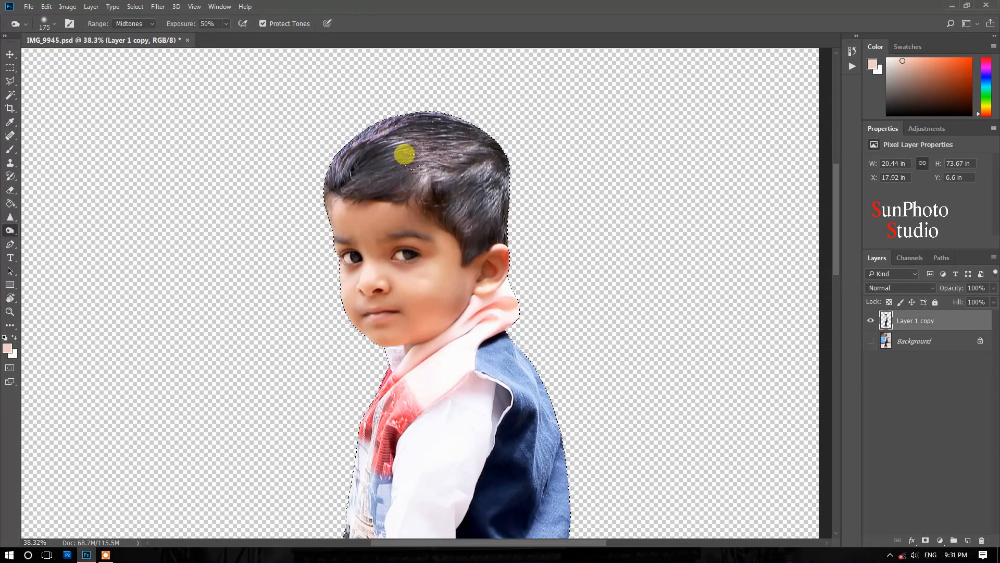
scroll(471, 105, "up", 1)
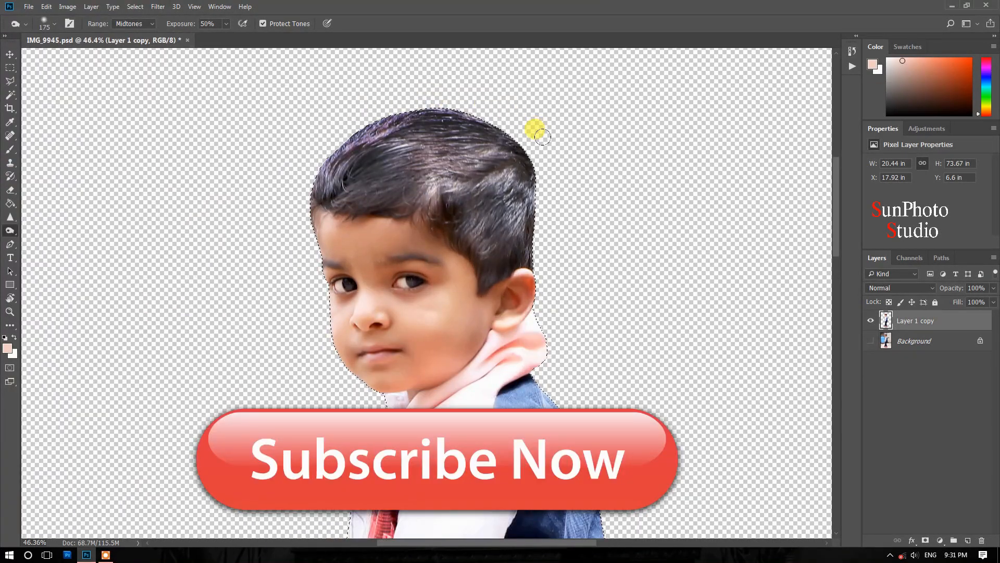
left_click(135, 6)
left_click(142, 29)
scroll(439, 167, "down", 5)
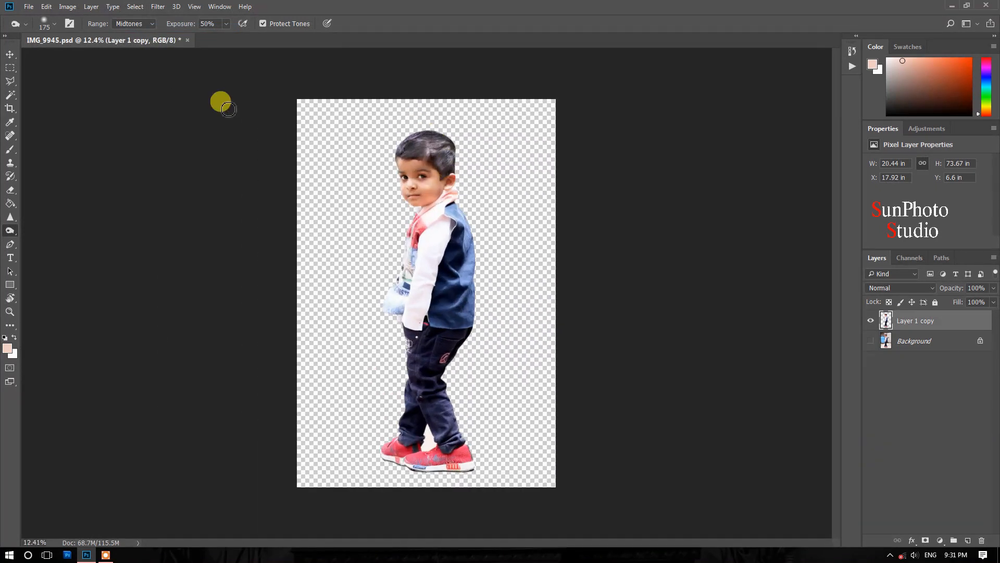
- Apply a Selective Color adjustment to Layer 1 copy, setting Black to +5% in the Blacks range
left_click(68, 7)
mouse_move(83, 33)
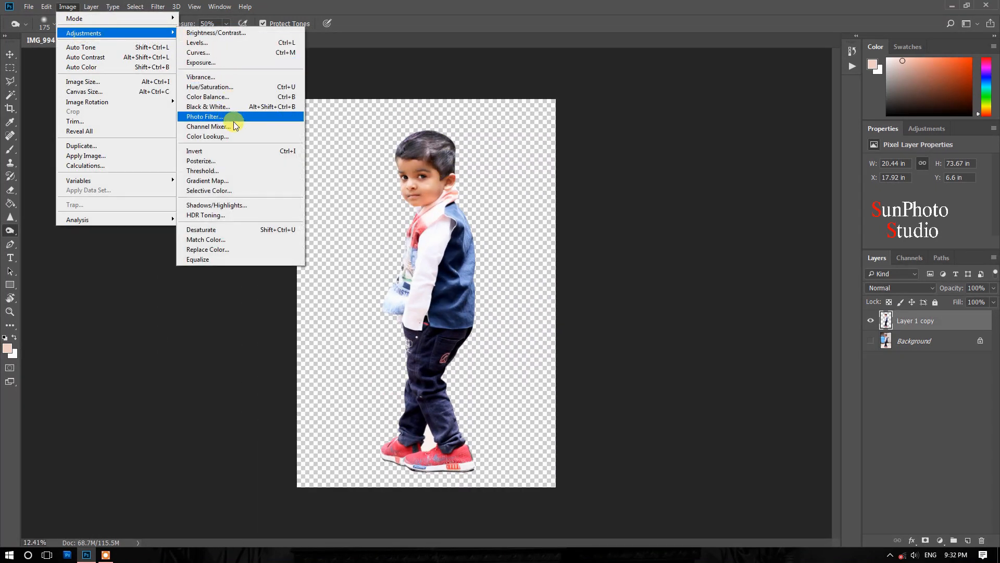
left_click(219, 191)
left_click(761, 95)
left_click(768, 185)
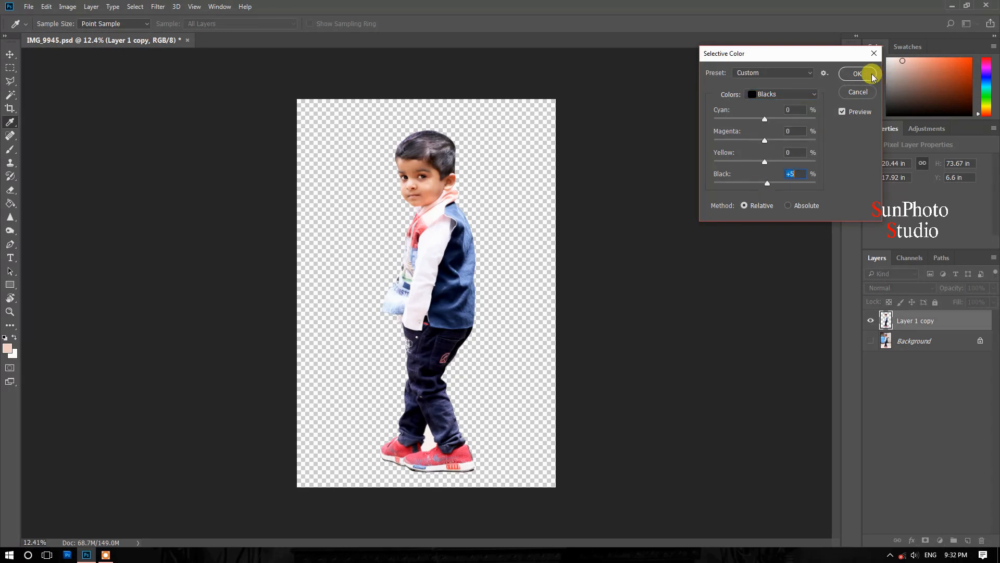
left_click(857, 73)
key("o")
scroll(388, 151, "up", 2)
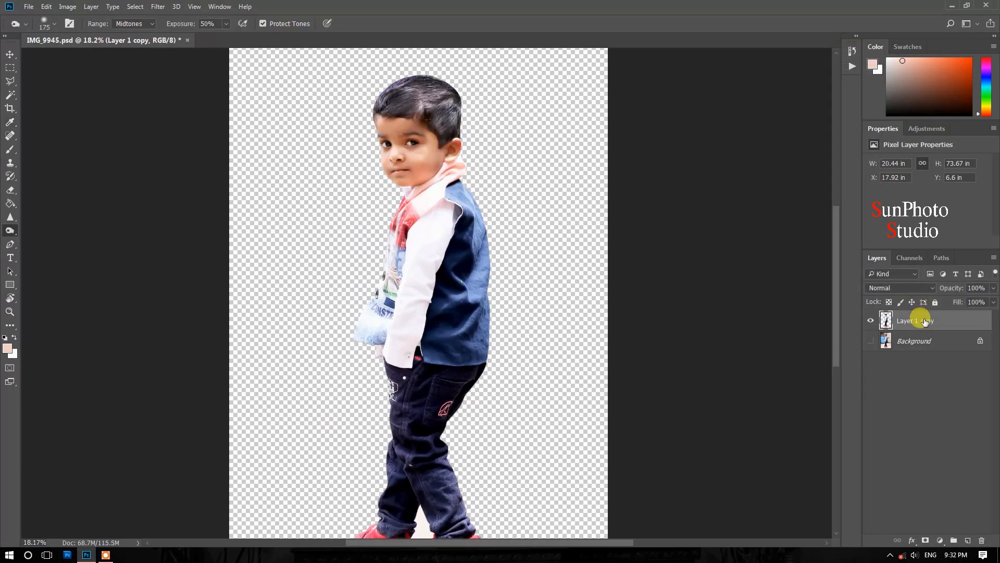
- Duplicate Layer 1 copy, keeping the default name
right_click(924, 321)
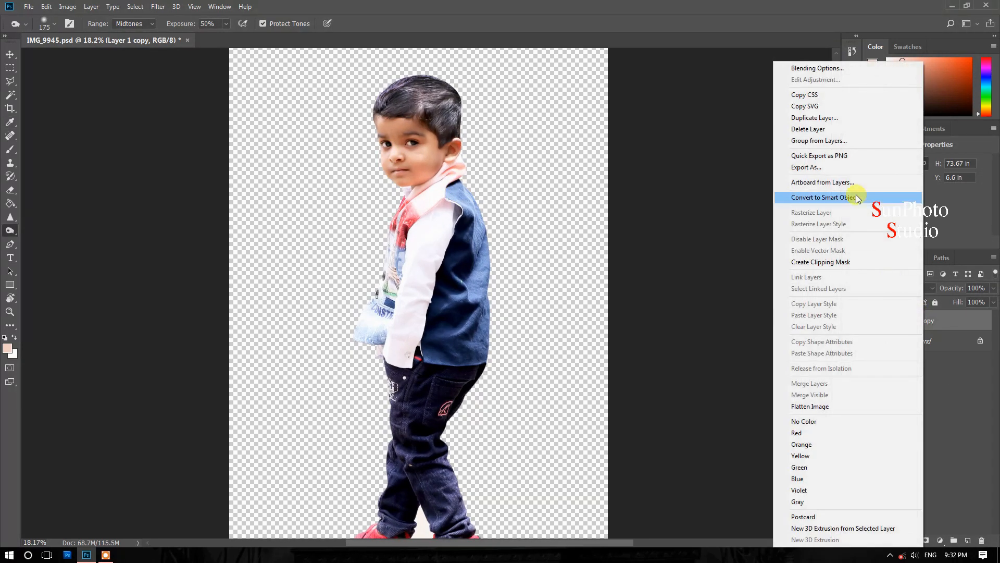
left_click(819, 118)
left_click(587, 169)
- Apply the Camera Raw filter to Layer 1 copy 2 with Vibrance +66 and Clarity +17
left_click(157, 6)
left_click(173, 65)
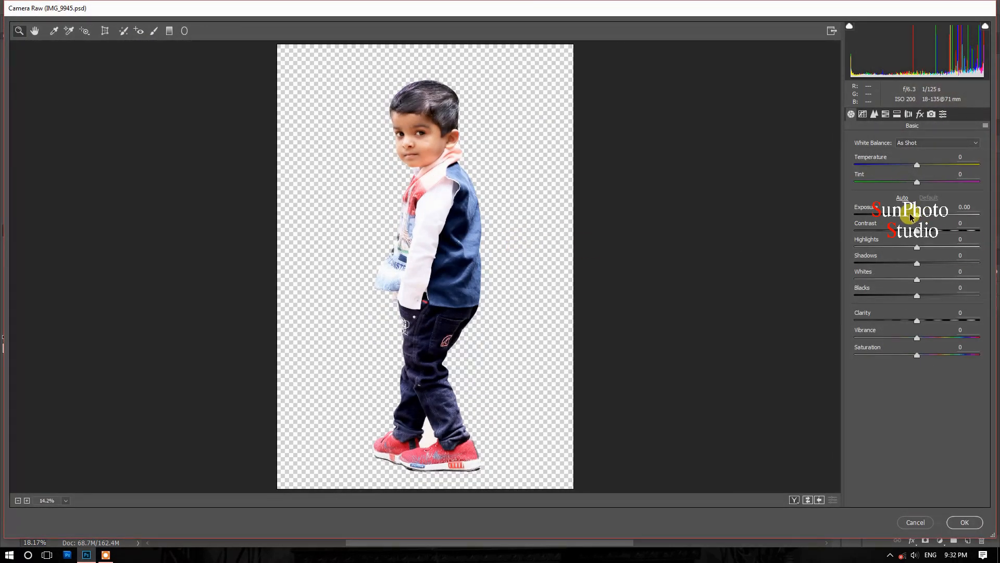
left_click_drag(917, 337, 956, 339)
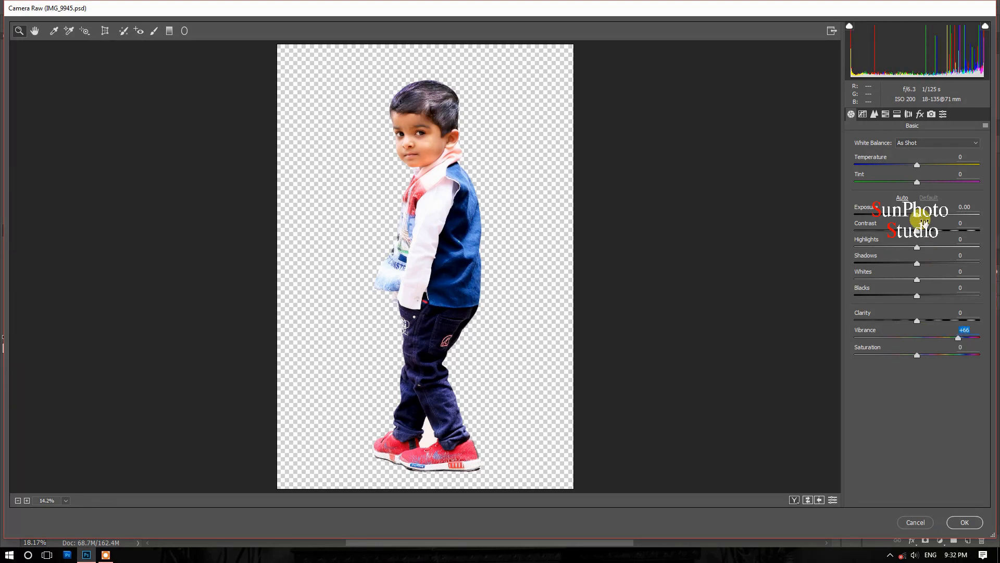
left_click_drag(924, 323, 927, 316)
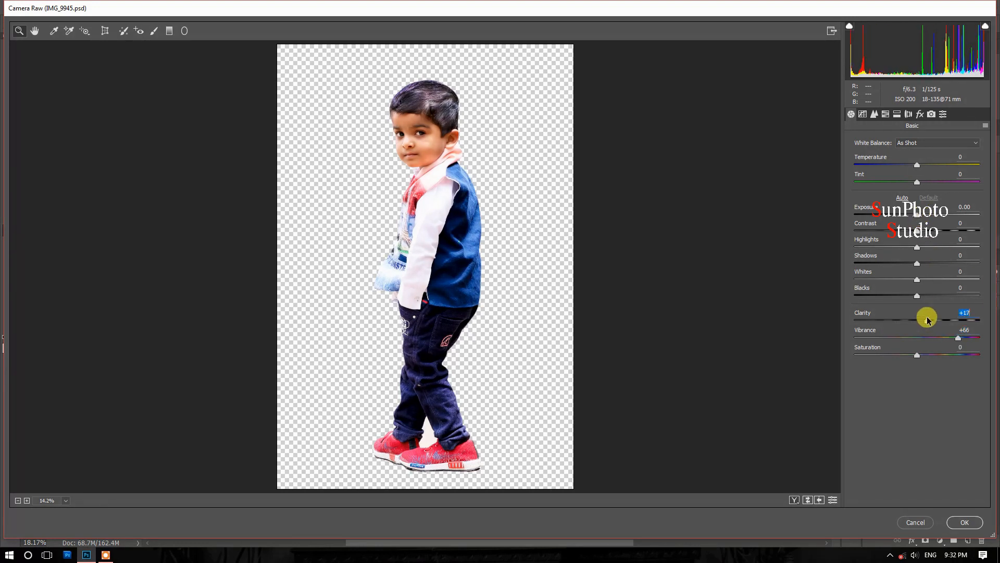
left_click(965, 521)
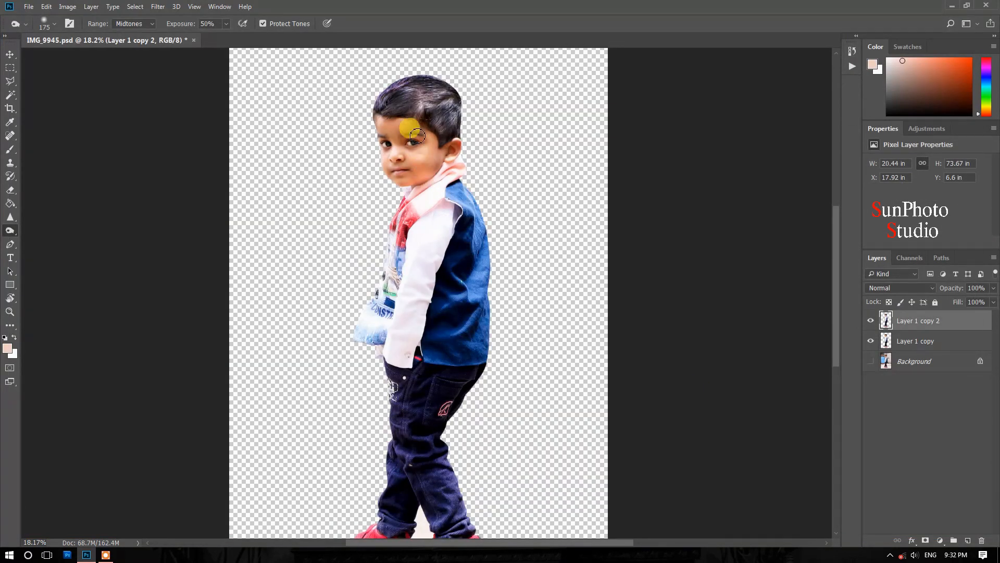
- Erase the face and hair on Layer 1 copy 2 at 100% opacity to bring back the softer tones underneath
scroll(405, 145, "up", 3)
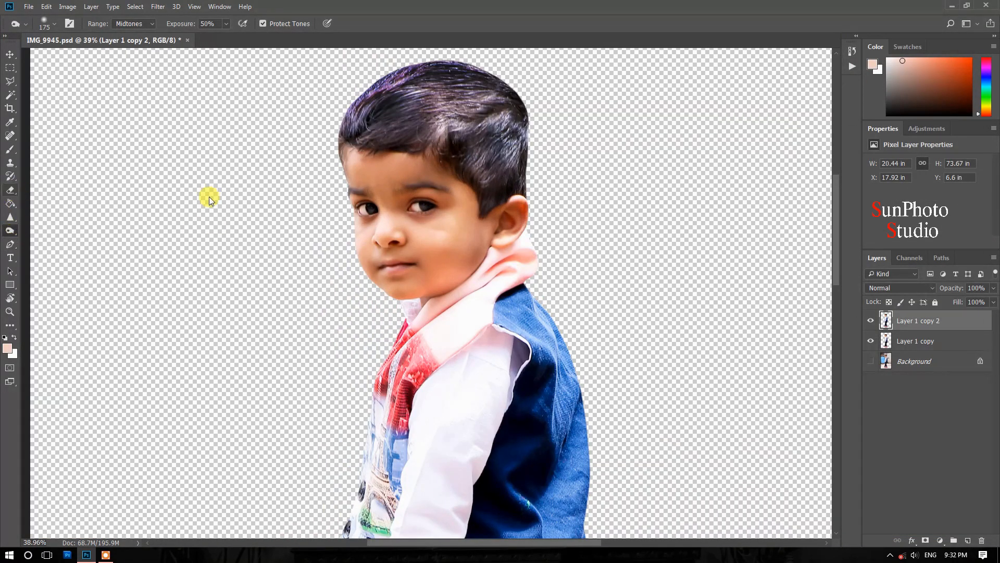
key("e")
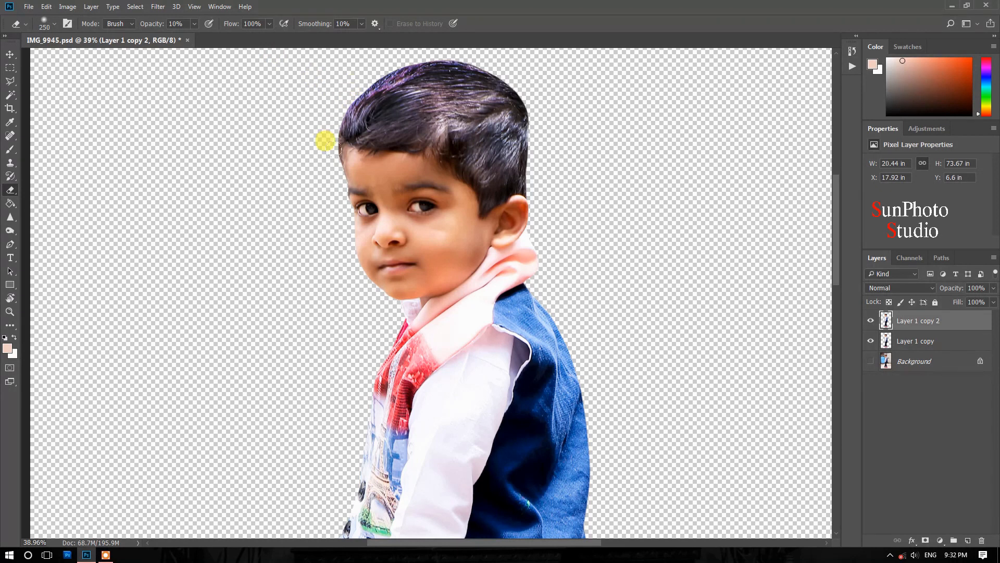
left_click_drag(150, 25, 232, 39)
key("]")
mouse_move(368, 116)
left_mouse_down()
mouse_move(373, 71)
mouse_move(339, 78)
mouse_move(303, 198)
left_mouse_up()
key("[")
mouse_move(449, 245)
left_mouse_down()
mouse_move(485, 202)
mouse_move(354, 153)
mouse_move(477, 71)
mouse_move(382, 61)
left_mouse_up()
key("]")
key("]")
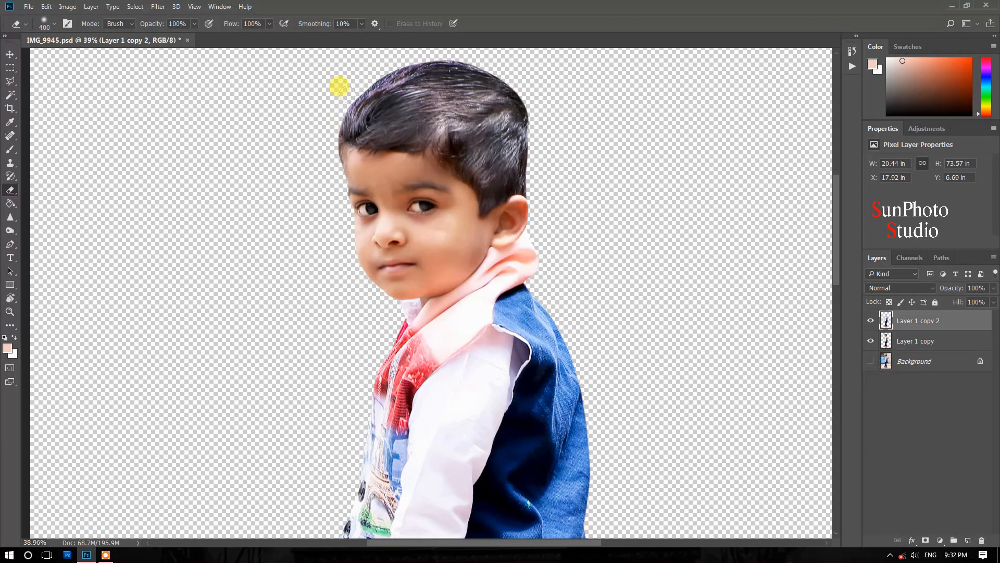
- Erase the remaining filtered hair at the back of the boy's head on Layer 1 copy 2 with a 400 px eraser
key("ctrl+0")
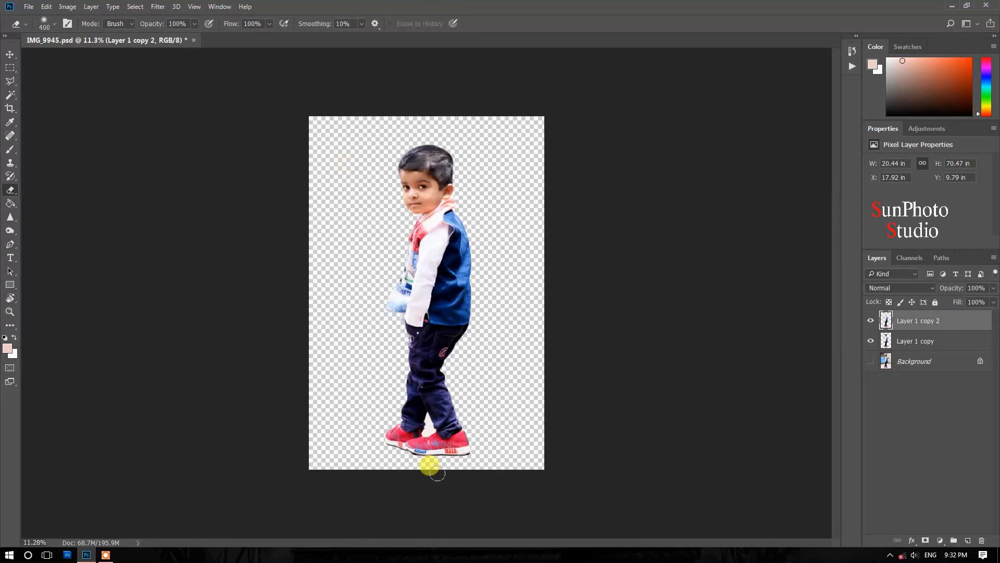
scroll(408, 93, "up", 1)
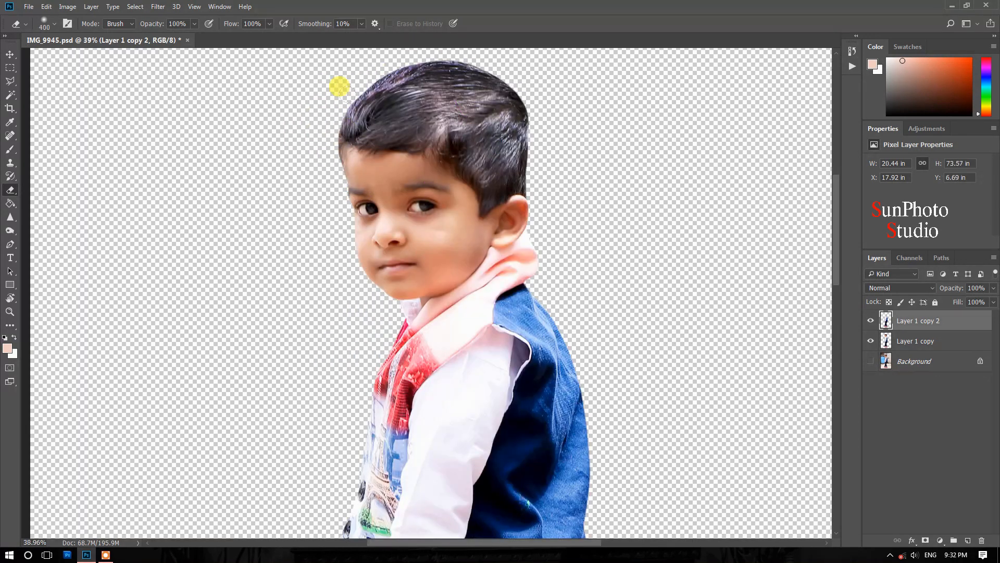
left_click_drag(545, 95, 563, 99)
scroll(349, 159, "down", 13)
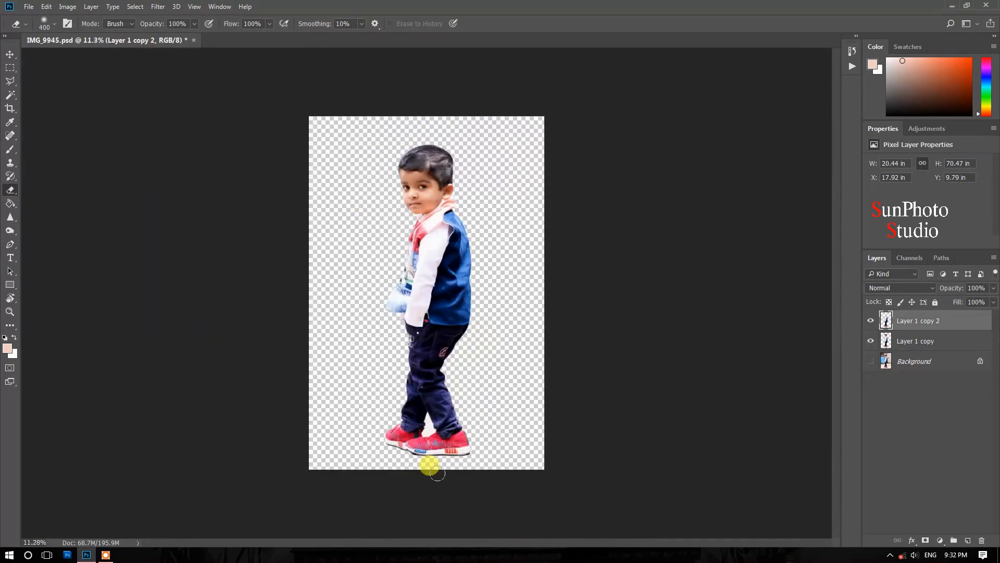
- Merge Layer 1 copy 2 with Layer 1 copy into a single layer
scroll(350, 219, "up", 3)
scroll(412, 93, "up", 1)
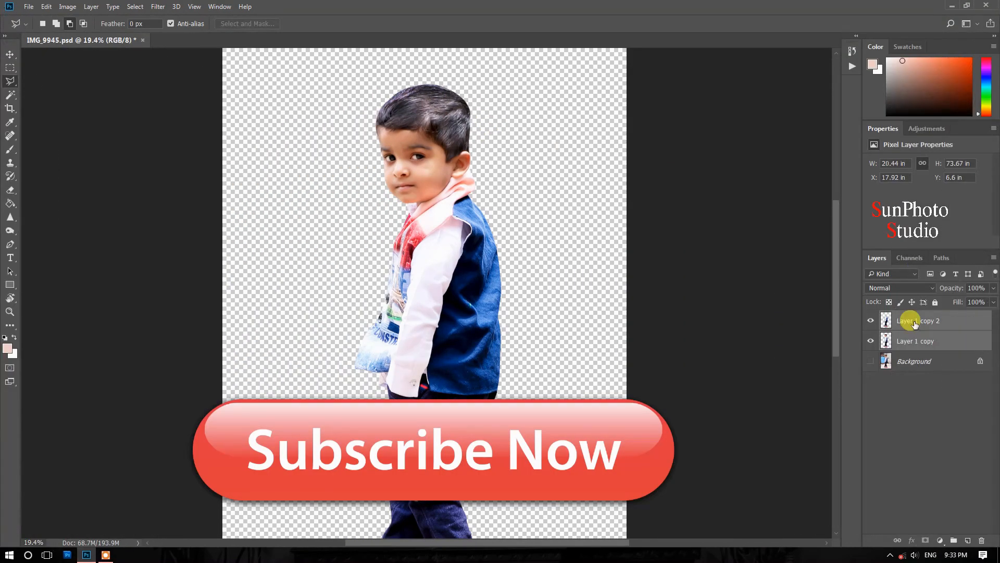
right_click(912, 320)
left_click(804, 378)
scroll(427, 154, "up", 2)
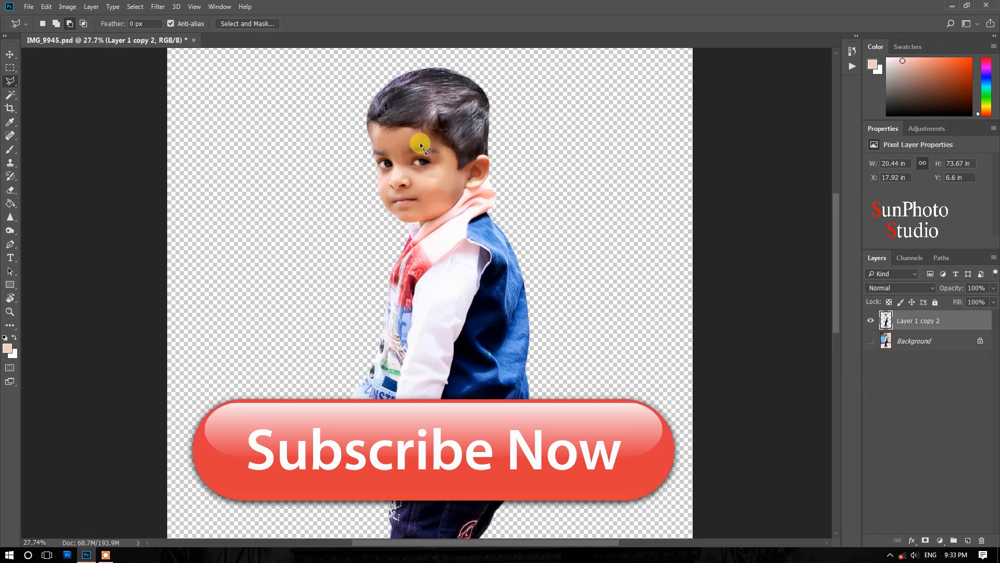
- Apply a Hue/Saturation adjustment to the merged boy layer with Saturation at +8
scroll(420, 143, "down", 3)
left_click(68, 6)
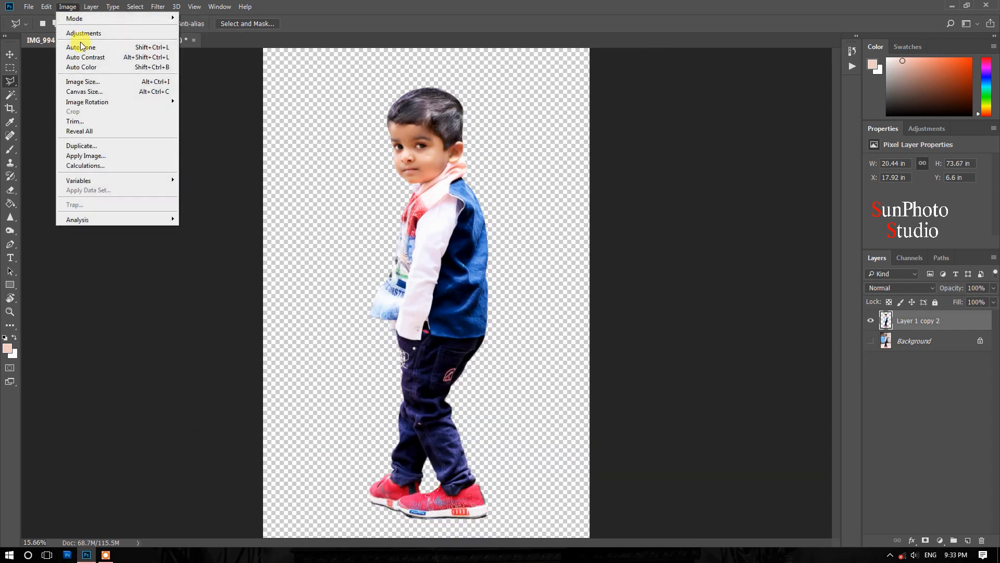
mouse_move(99, 31)
left_click(224, 85)
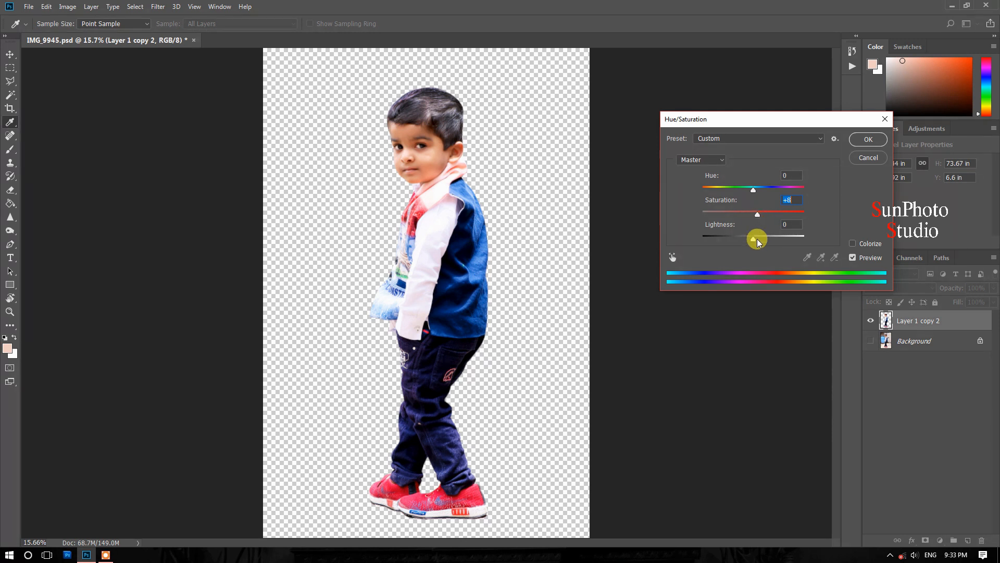
left_click_drag(755, 241, 756, 241)
left_click(875, 138)
key("l")
- Brighten the boy's midtones slightly with an RGB Curves point at input 125, output 130
scroll(413, 142, "up", 2)
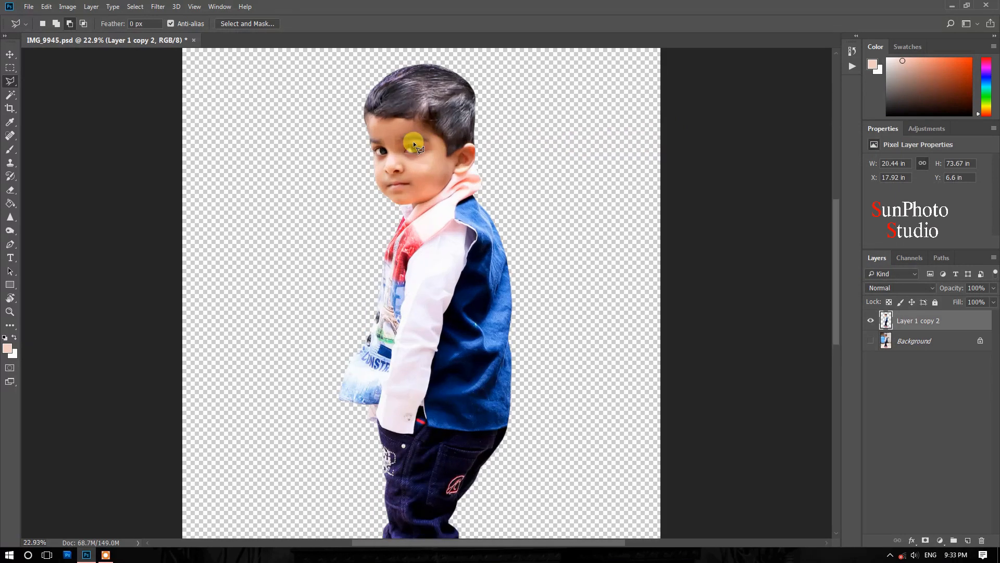
left_click(68, 7)
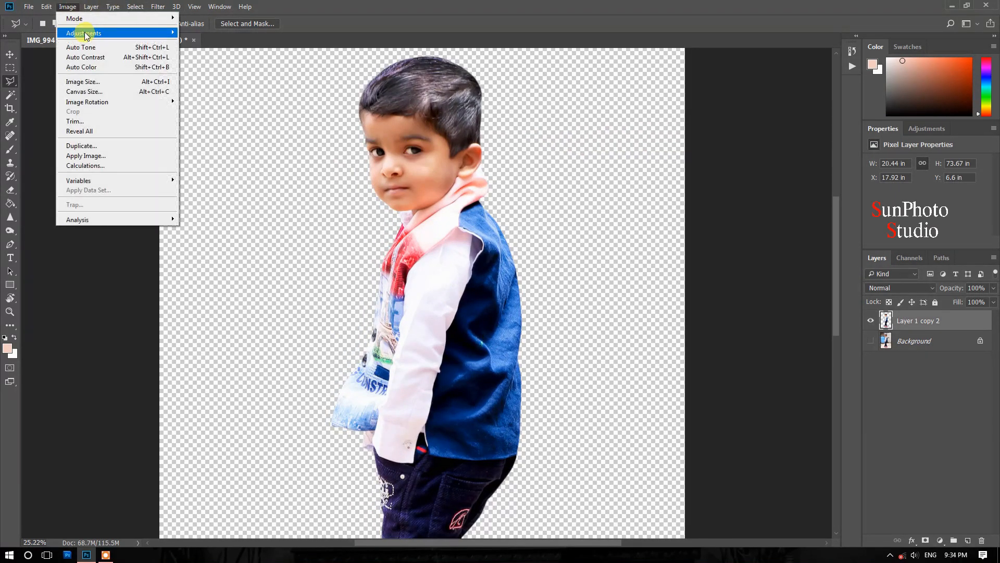
mouse_move(84, 32)
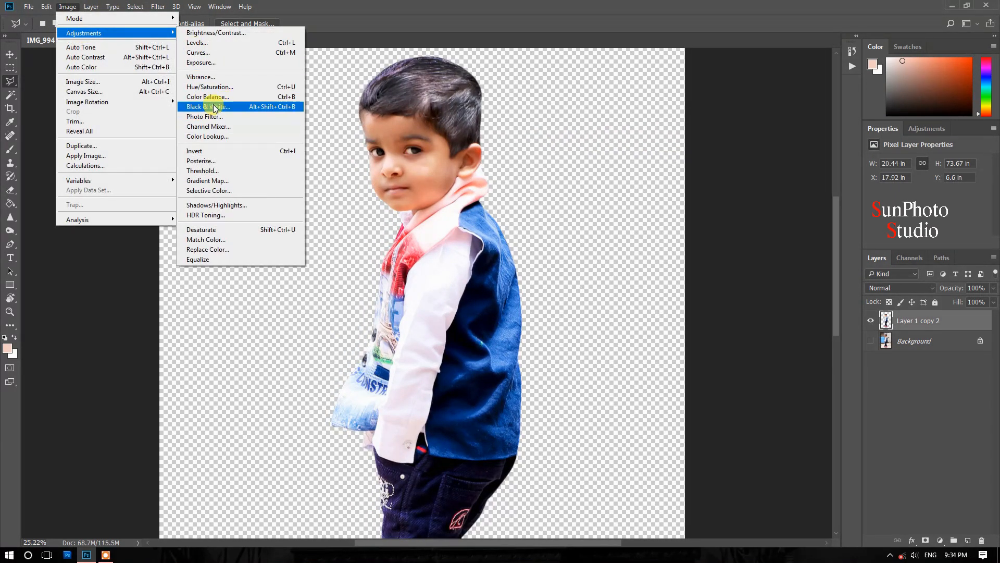
left_click(211, 52)
left_click_drag(714, 168, 713, 171)
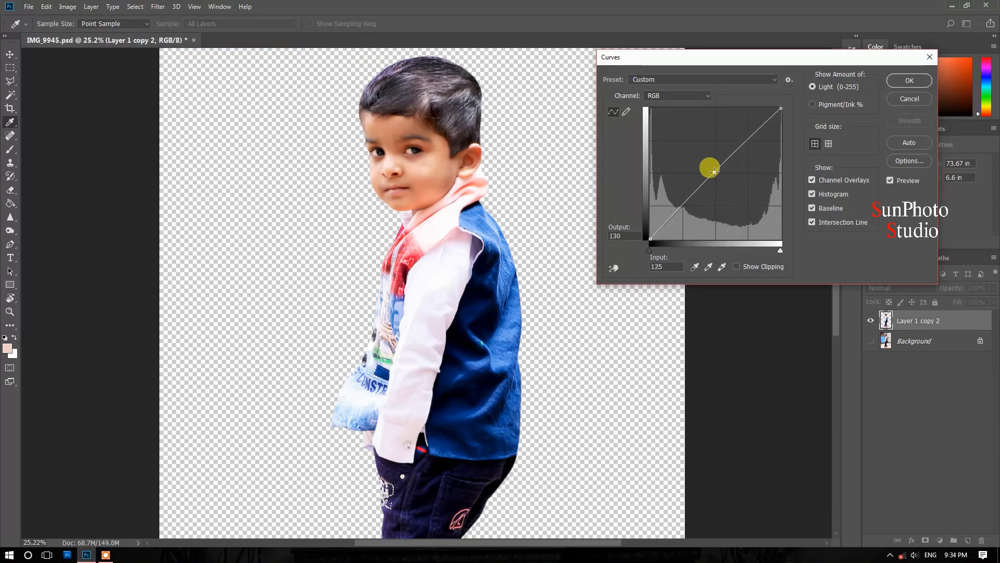
left_click(894, 81)
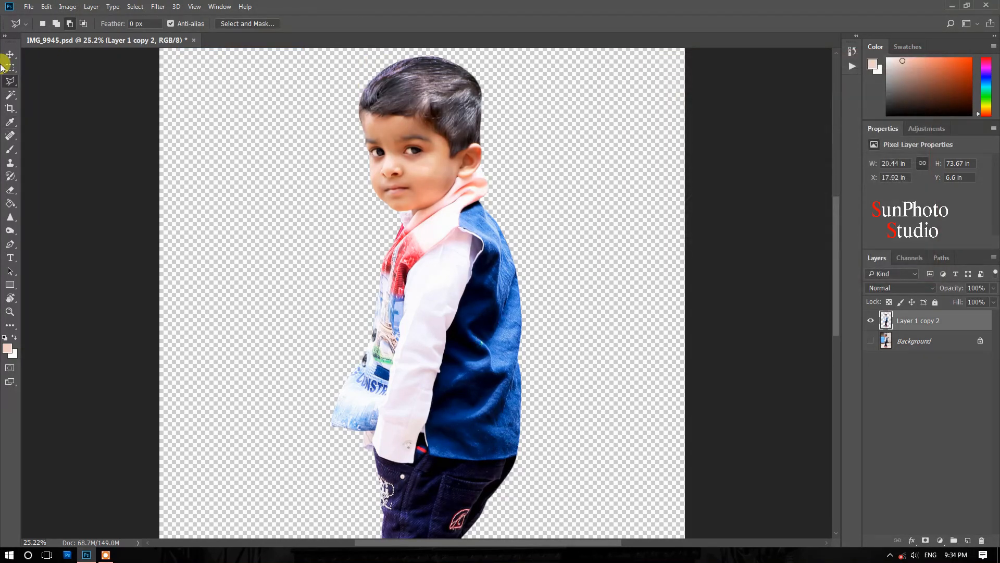
- Open the birthday background file bg.psd, return to IMG_9945.psd and activate the Move tool
left_click(29, 7)
left_click(37, 31)
left_click(114, 93)
double_click(113, 93)
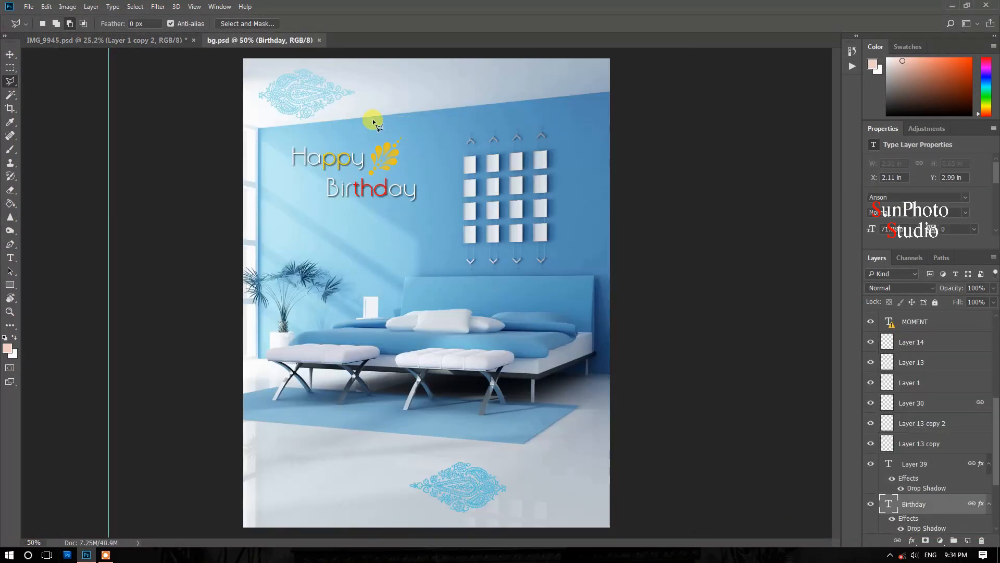
left_click(124, 41)
left_click(15, 54)
left_click_drag(425, 122, 349, 126)
key("ctrl+z")
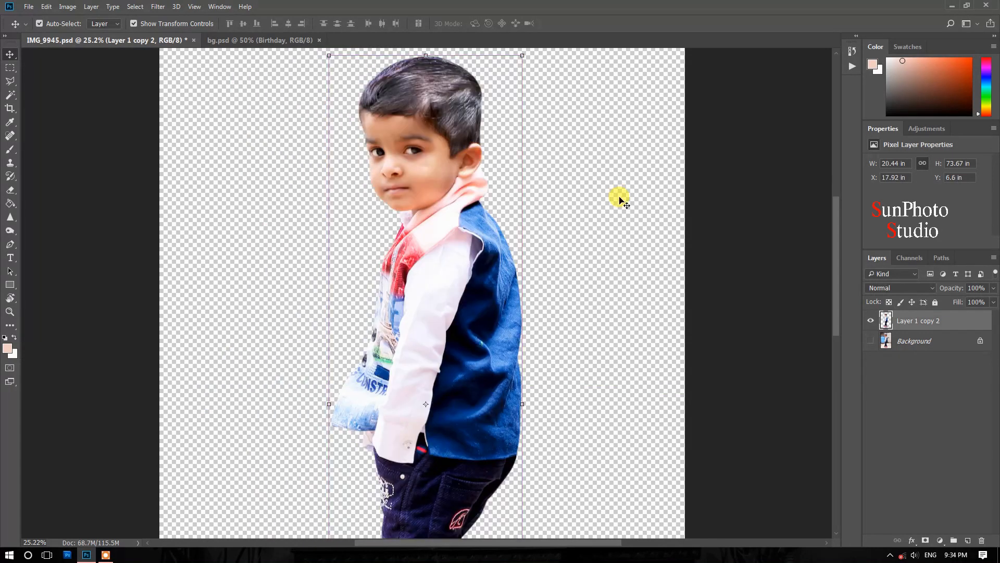
key("ctrl")
- Convert the hidden Background into a regular visible layer and copy it together with Layer 1 copy 2 into bg.psd
double_click(907, 341)
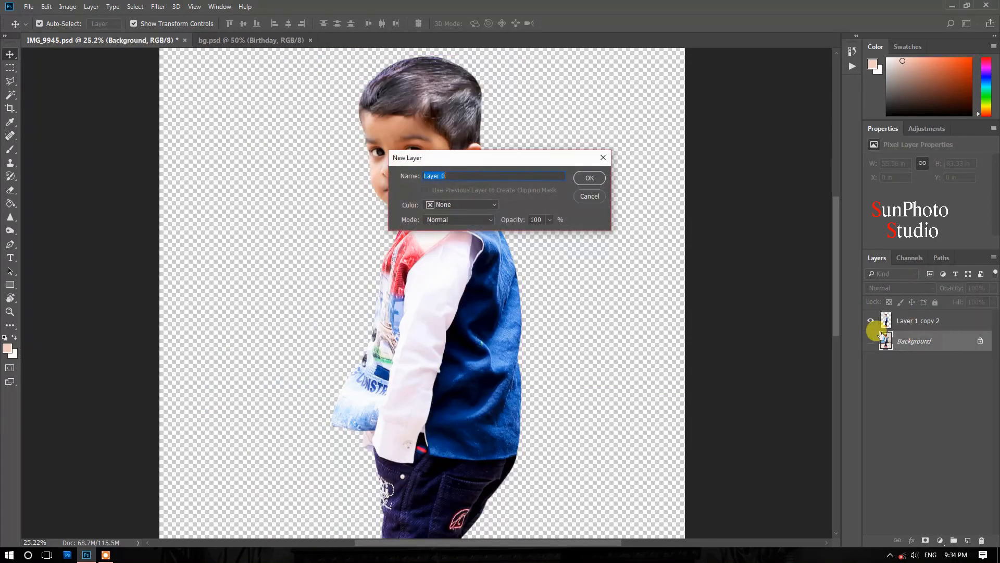
key("Return")
left_click(871, 341)
left_click(908, 318, "ctrl")
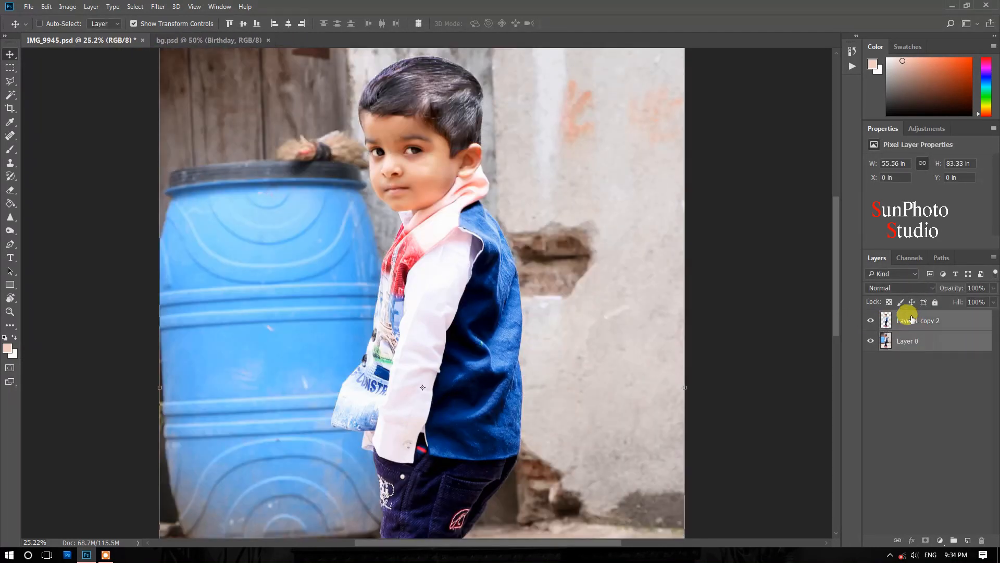
left_click_drag(440, 197, 417, 230)
- Scale the two placed photo layers to 16% and move them to the lower-right part of the birthday background
key("ctrl+t")
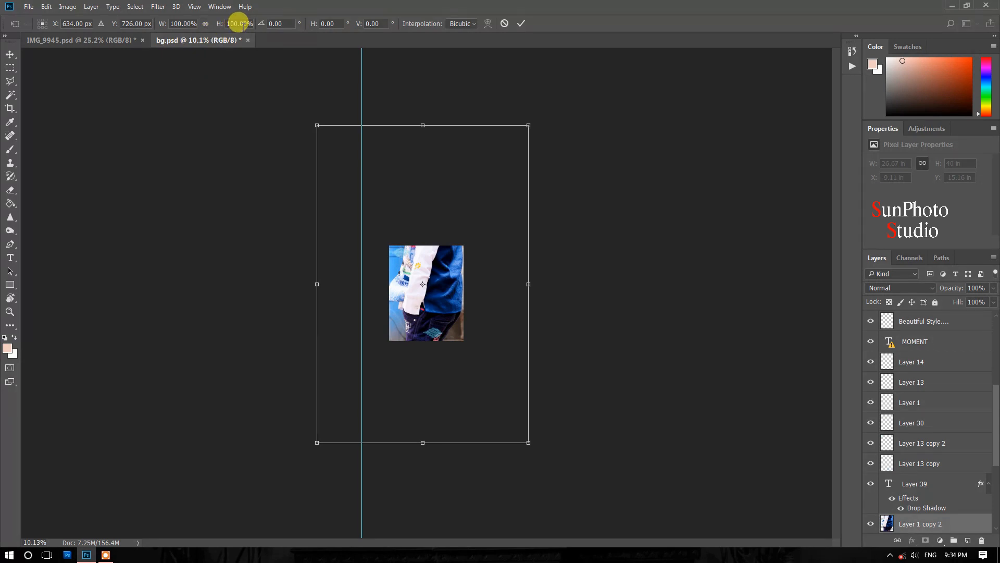
left_click_drag(219, 26, 171, 53)
key("Return")
key("Return")
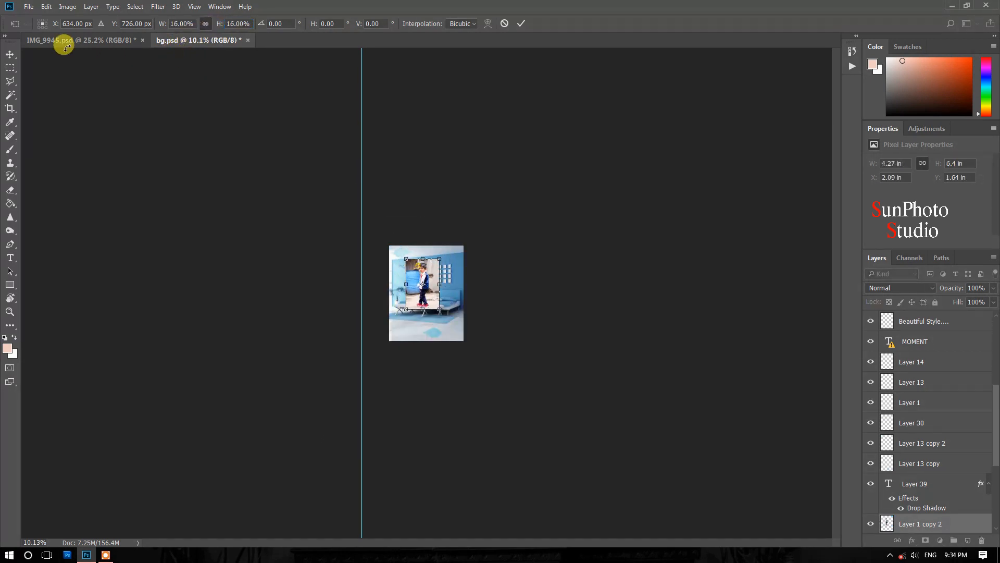
left_click_drag(362, 276, 463, 334)
left_click_drag(342, 210, 530, 396)
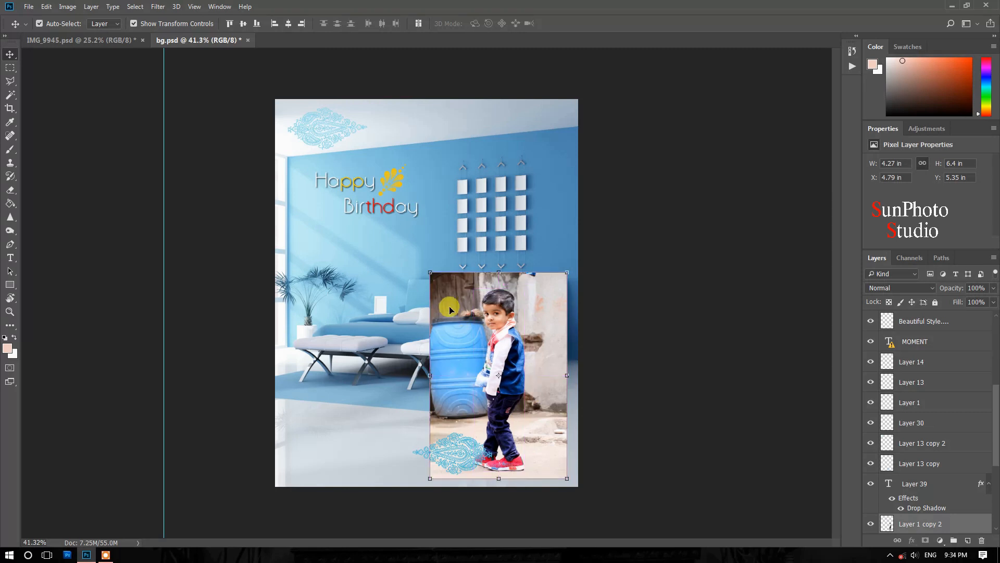
- Enlarge the two photo layers to about 5.17 × 7.75 in and raise them above the paisley ornament in the layer order
left_click_drag(432, 272, 401, 228)
double_click(475, 289)
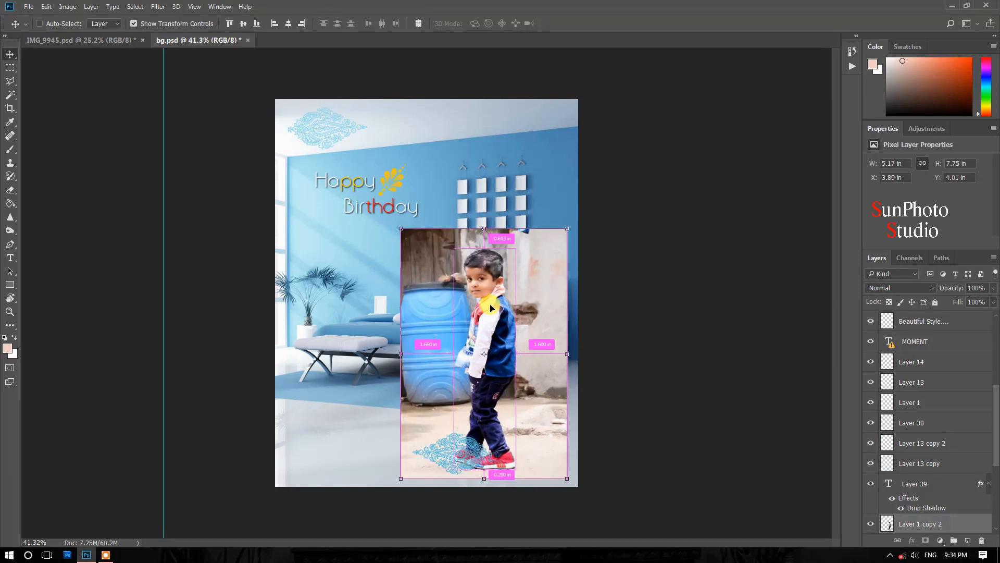
key("ctrl+]")
key("ctrl+]")
key("ctrl+]")
key("ctrl+]")
key("ctrl+]")
key("ctrl+]")
key("ctrl+]")
key("ctrl+]")
key("ctrl+]")
key("ctrl+]")
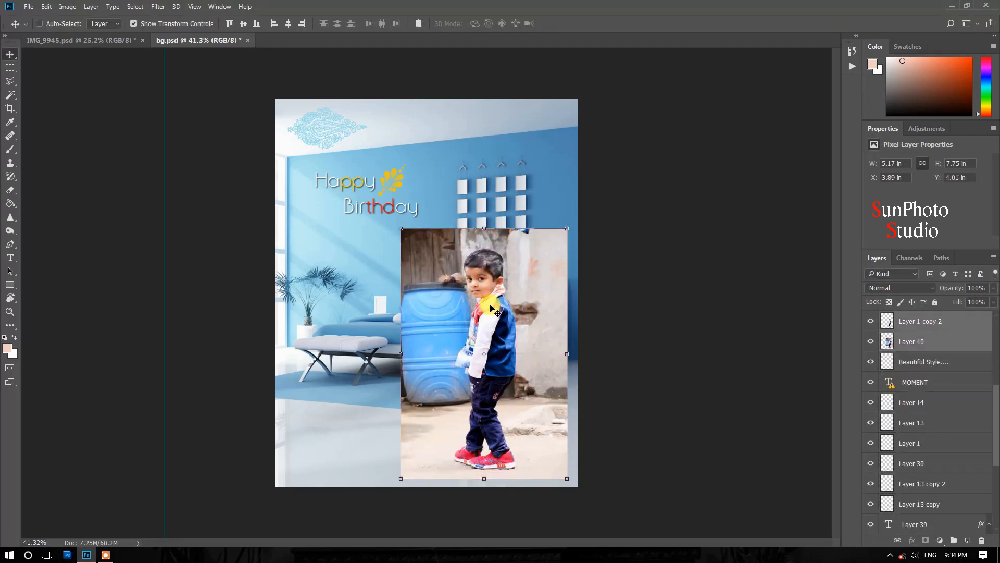
- Move both photo layers slightly toward the lower-right corner of the page and enlarge them to about 6.05 × 9.07 in
mouse_move(503, 359)
left_mouse_down()
mouse_move(521, 364)
mouse_move(511, 366)
left_mouse_up()
left_click_drag(411, 237, 381, 194)
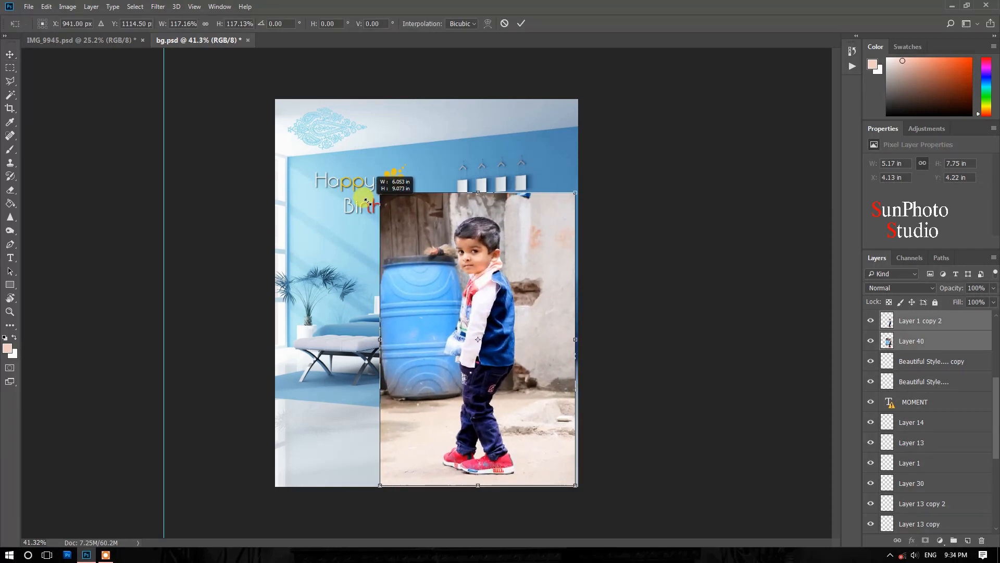
scroll(479, 302, "up", 4)
left_click_drag(508, 364, 455, 273)
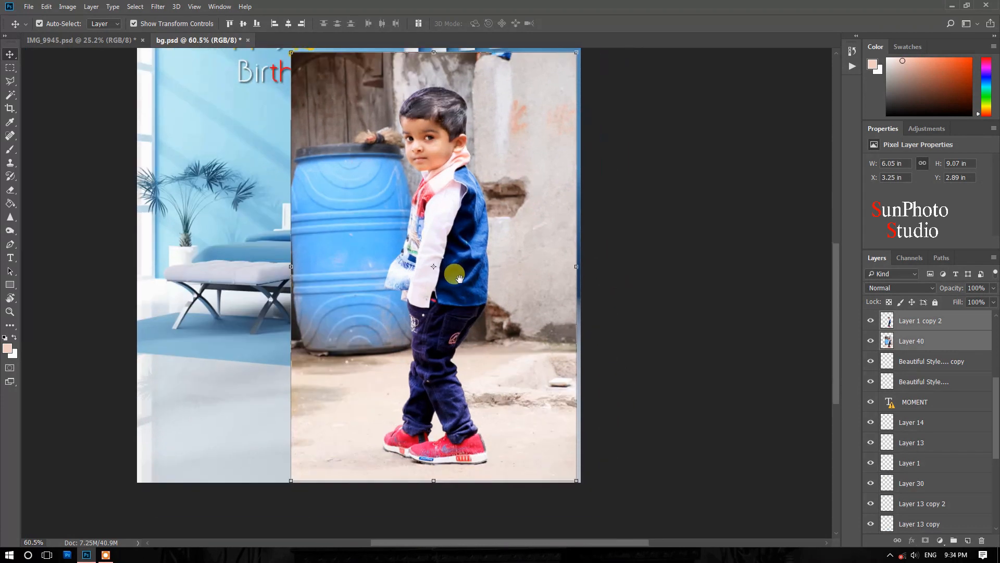
- Set Layer 40's blending mode to Multiply and shift both photo layers about 0.9 in to the right
left_click(902, 348)
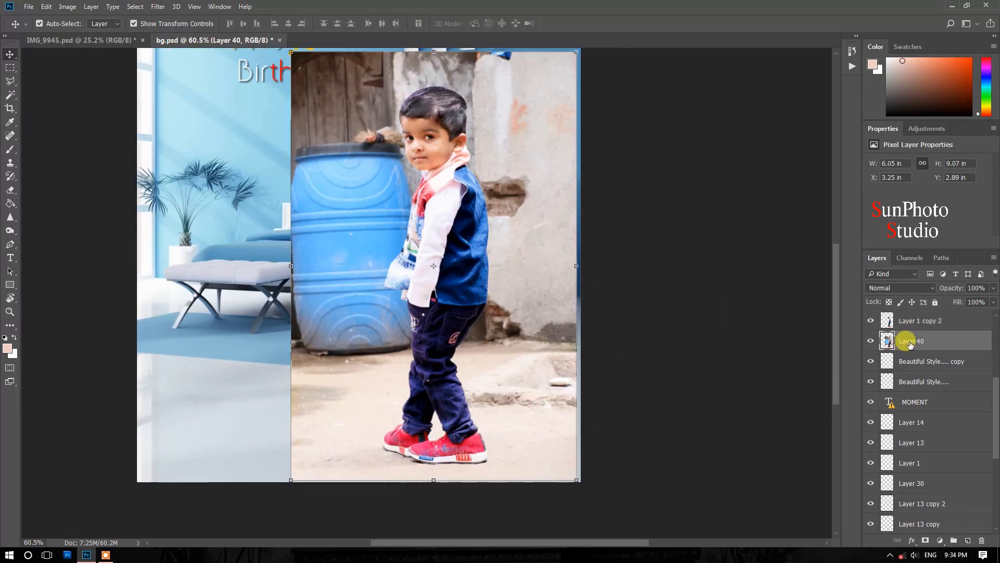
left_click(897, 288)
left_click(892, 329)
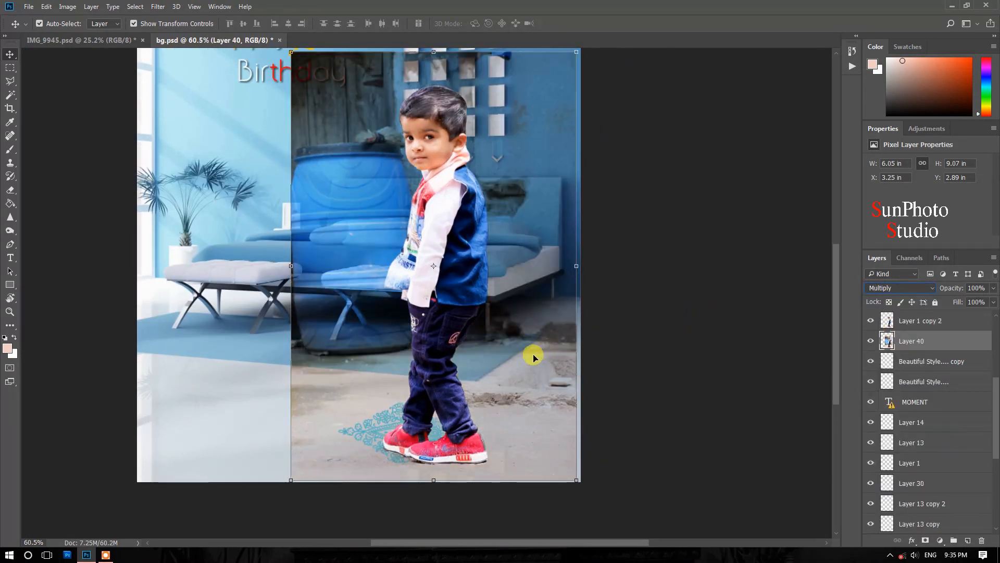
left_click_drag(509, 340, 551, 338)
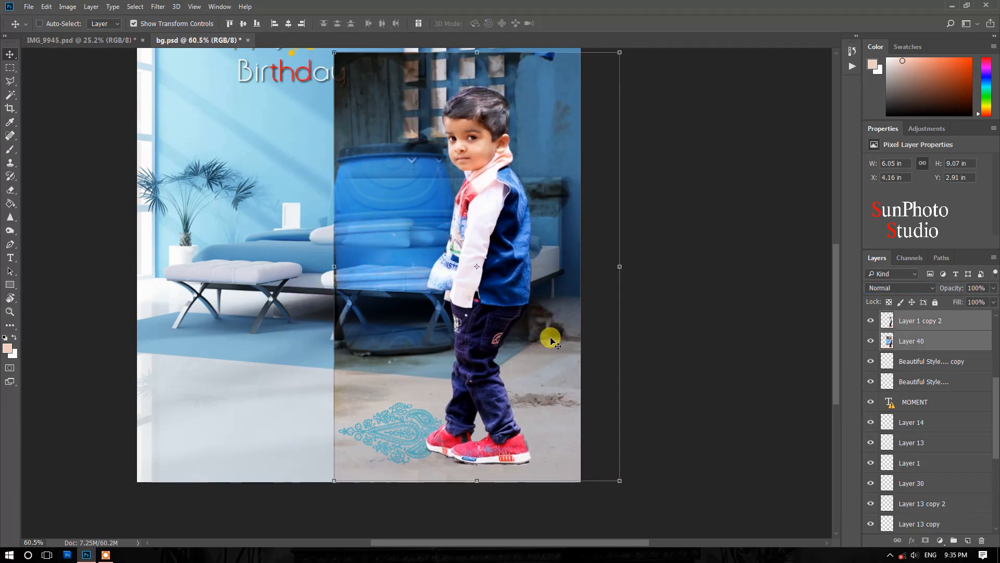
- Hide Layer 40 and Layer 1 copy 2 and delete the blue paisley ornament on the floor near the boy's feet
scroll(401, 455, "up", 8)
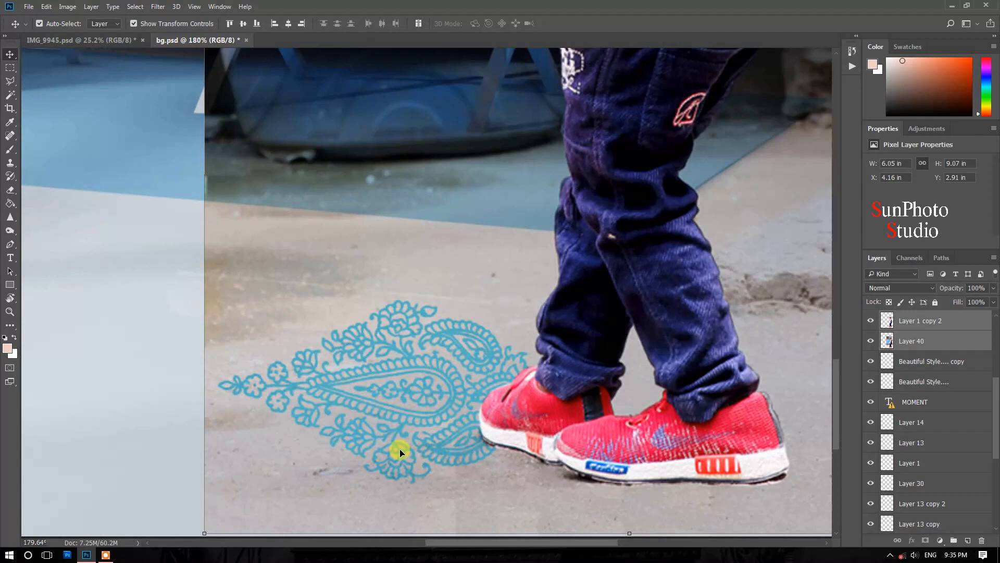
right_click(401, 424)
left_click(413, 427)
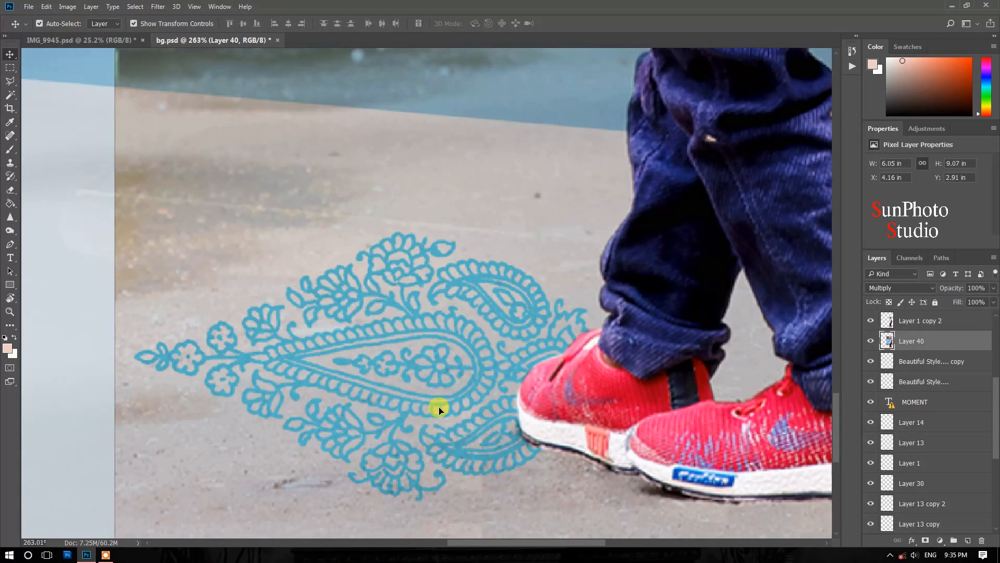
left_click(870, 341)
left_click(871, 321)
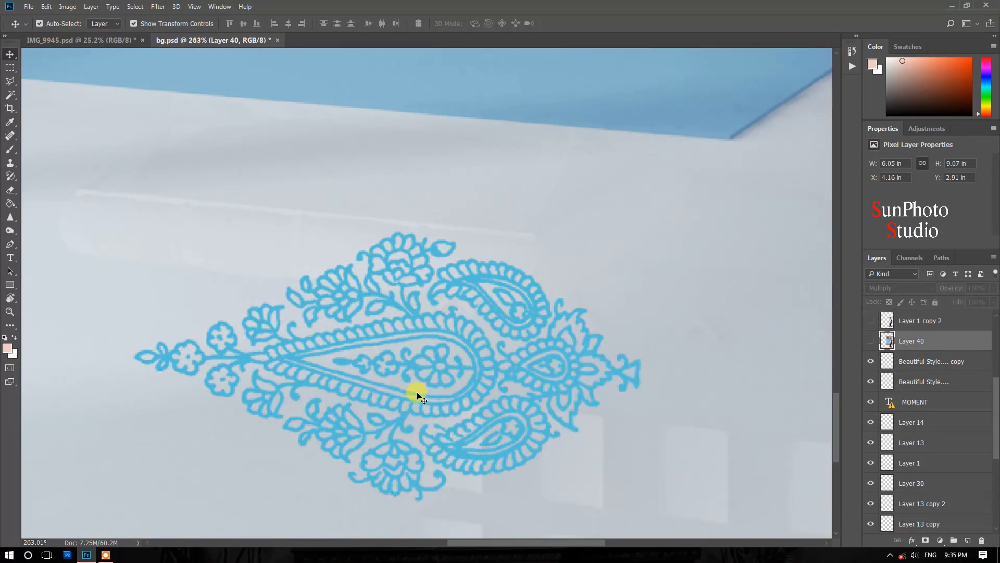
left_click(402, 392)
key("Delete")
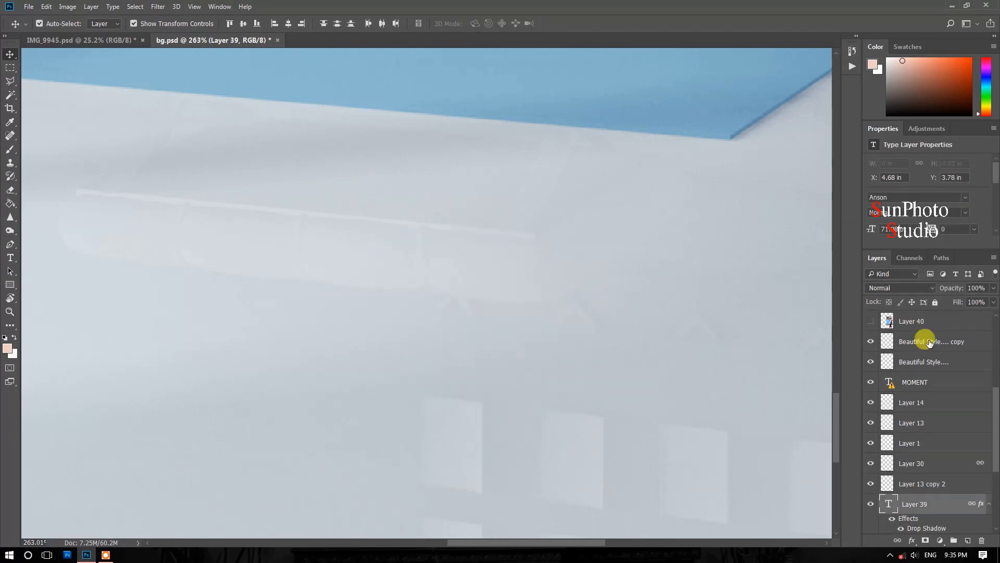
- Show Layer 40 and Layer 1 copy 2 again and make Layer 40 the active layer
left_click(869, 322)
scroll(921, 331, "up", 2)
scroll(872, 332, "up", 2)
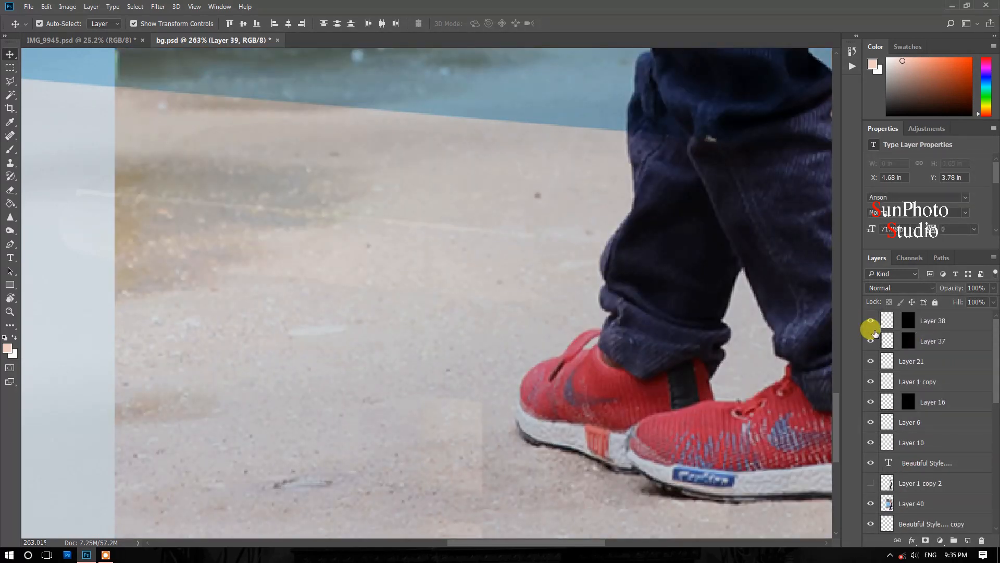
scroll(885, 364, "down", 6)
scroll(879, 391, "up", 3)
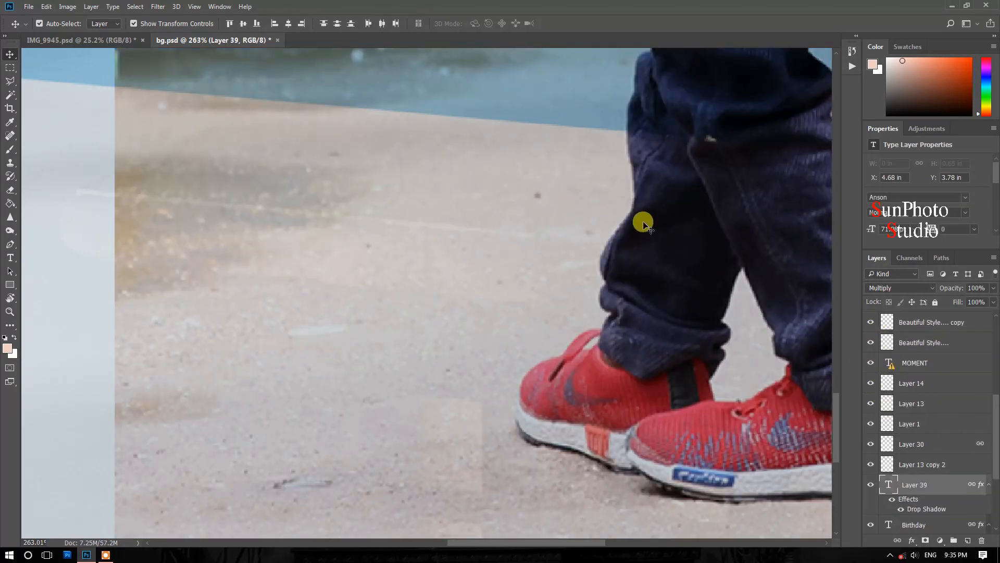
left_click(643, 223)
scroll(691, 325, "down", 3)
scroll(891, 336, "up", 3)
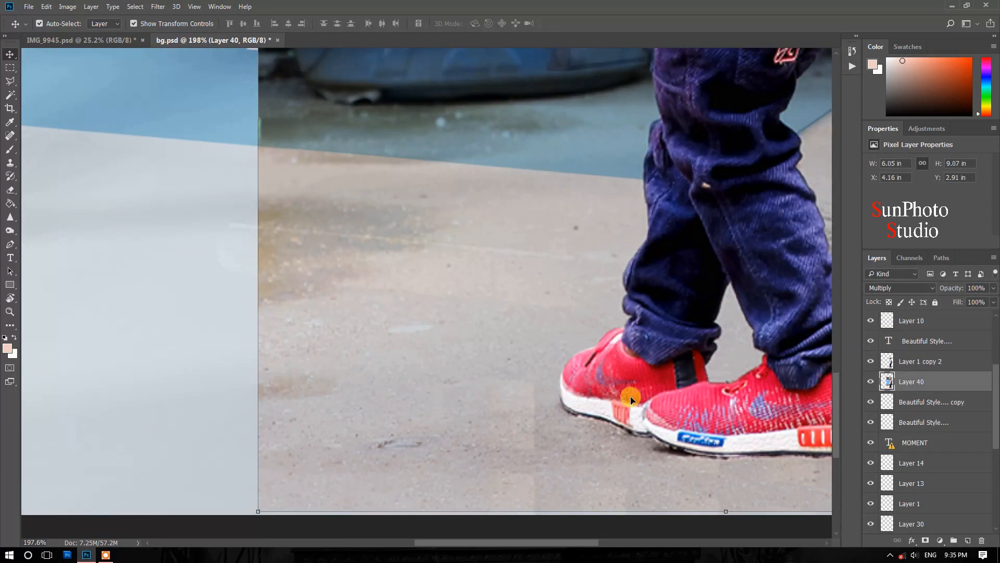
scroll(562, 413, "down", 6)
scroll(551, 344, "up", 1)
left_click_drag(551, 344, 499, 352)
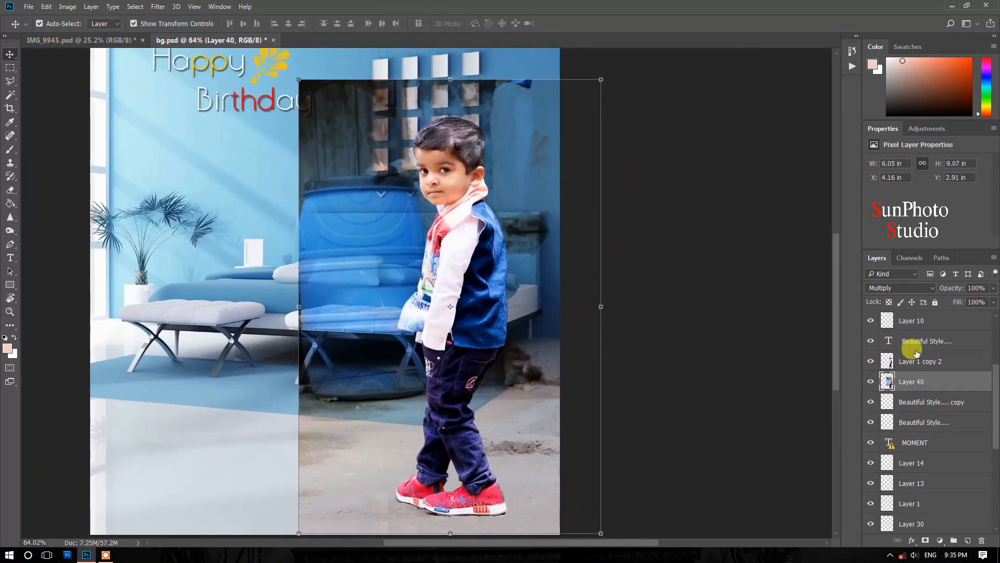
- Erase Layer 40's original wall, barrel and ground above and to the left of the boy with a large soft Eraser
left_click(9, 192)
scroll(364, 311, "down", 2)
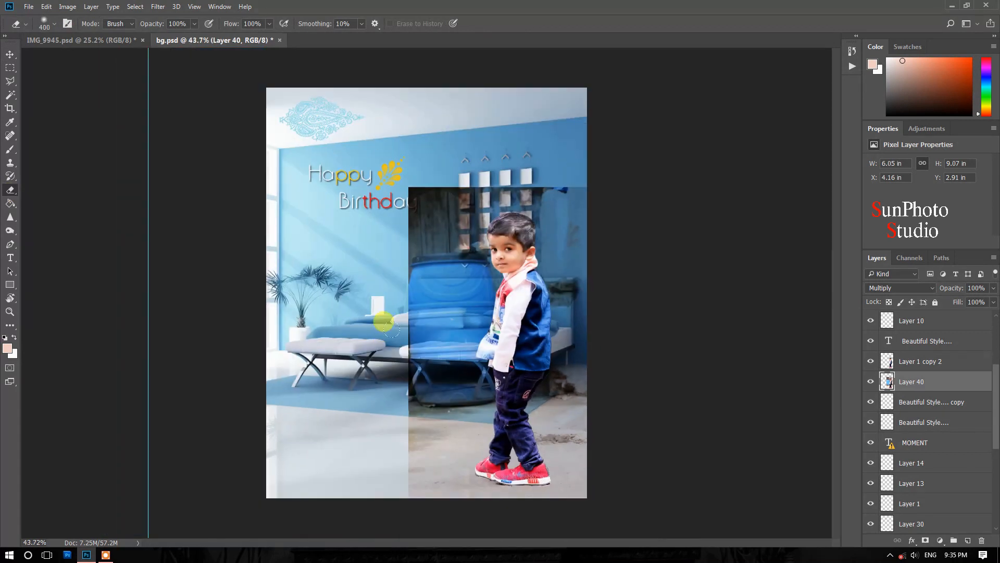
key("bracketright")
key("bracketright")
key("bracketright")
mouse_move(405, 182)
left_mouse_down()
mouse_move(316, 218)
mouse_move(302, 190)
mouse_move(414, 58)
mouse_move(524, 48)
mouse_move(480, 43)
mouse_move(528, 172)
mouse_move(551, 171)
left_mouse_up()
key("bracketleft")
key("bracketleft")
key("bracketleft")
mouse_move(384, 187)
left_mouse_down()
mouse_move(384, 264)
mouse_move(423, 252)
mouse_move(520, 254)
mouse_move(384, 352)
mouse_move(371, 461)
left_mouse_up()
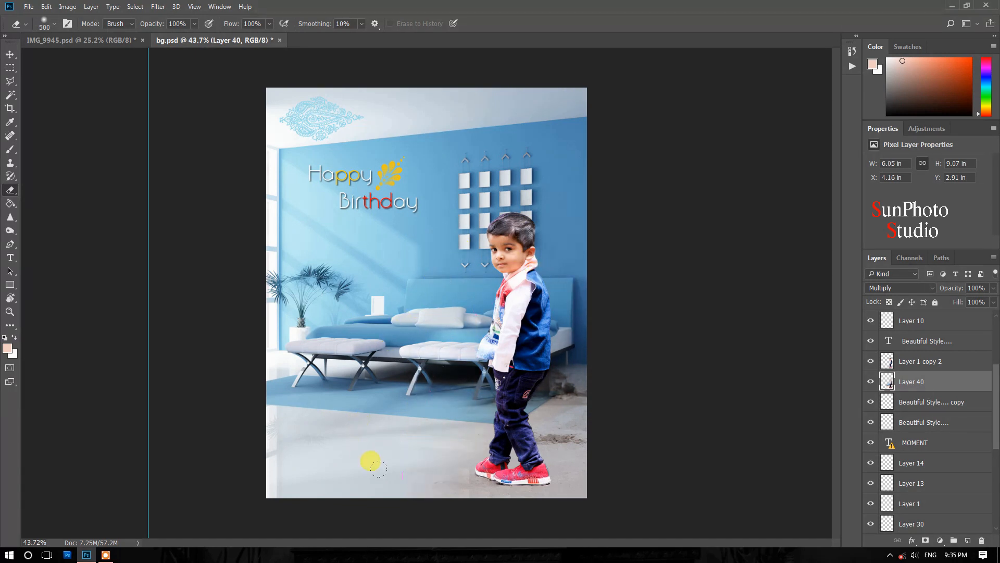
- Erase Layer 40's remaining wall and ground to the right of the boy, keeping the floor shadow around his shoes
key("bracketleft")
key("bracketleft")
mouse_move(593, 417)
left_mouse_down()
mouse_move(544, 359)
mouse_move(519, 401)
mouse_move(572, 414)
mouse_move(528, 377)
mouse_move(515, 324)
left_mouse_up()
key("bracketright")
key("bracketright")
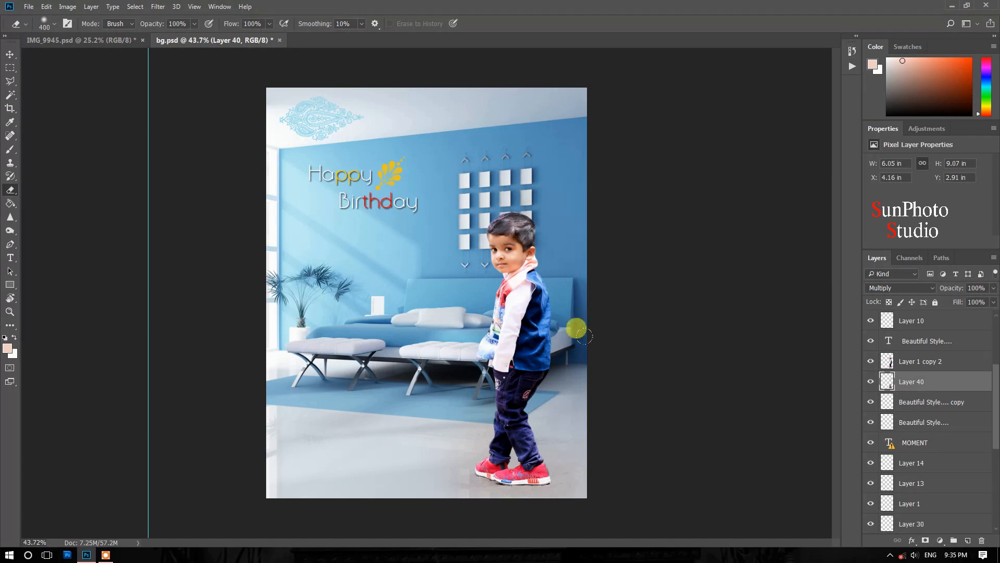
- Brighten Layer 40 with Levels so the floor blends in: black input 16, midtone 1.72 and a lowered white input
scroll(583, 411, "up", 1)
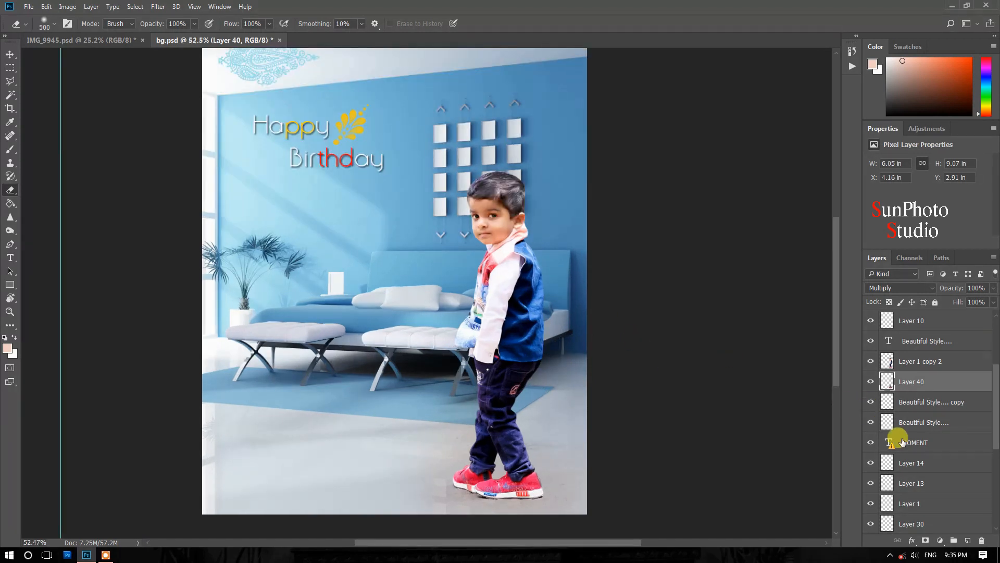
left_click(67, 6)
mouse_move(83, 33)
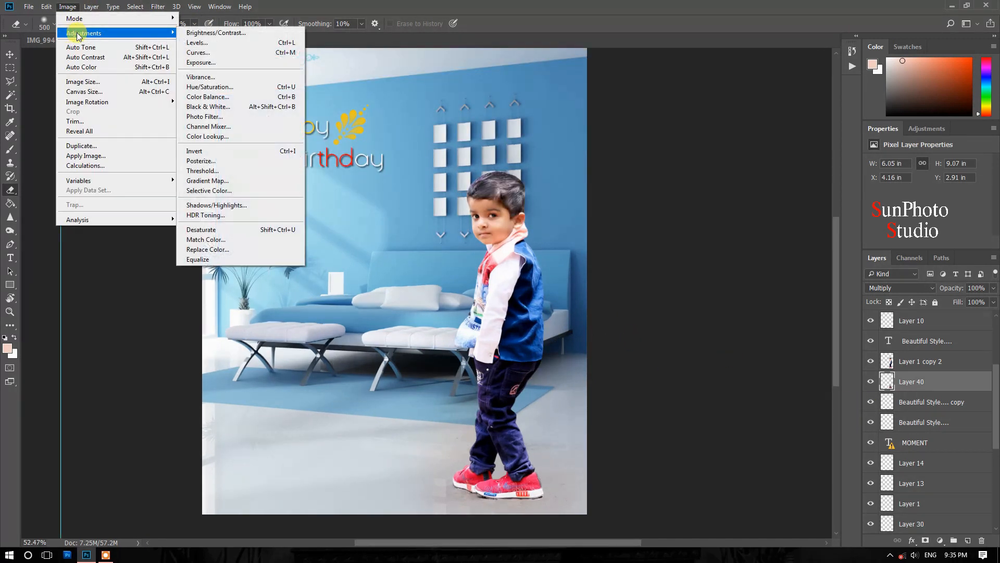
left_click(216, 44)
left_click_drag(856, 225, 833, 229)
left_click(871, 228)
left_click_drag(923, 221, 877, 220)
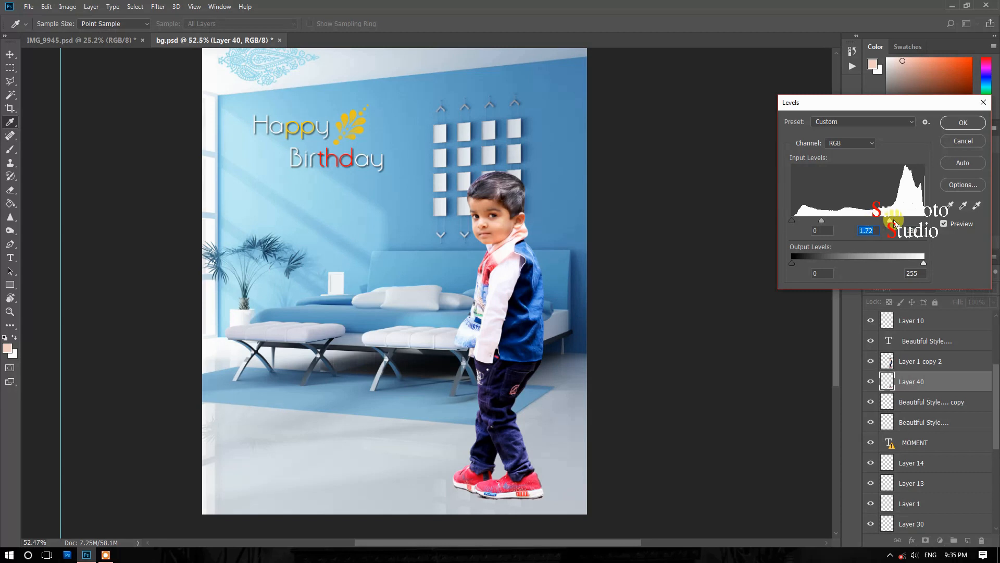
left_click_drag(802, 220, 801, 220)
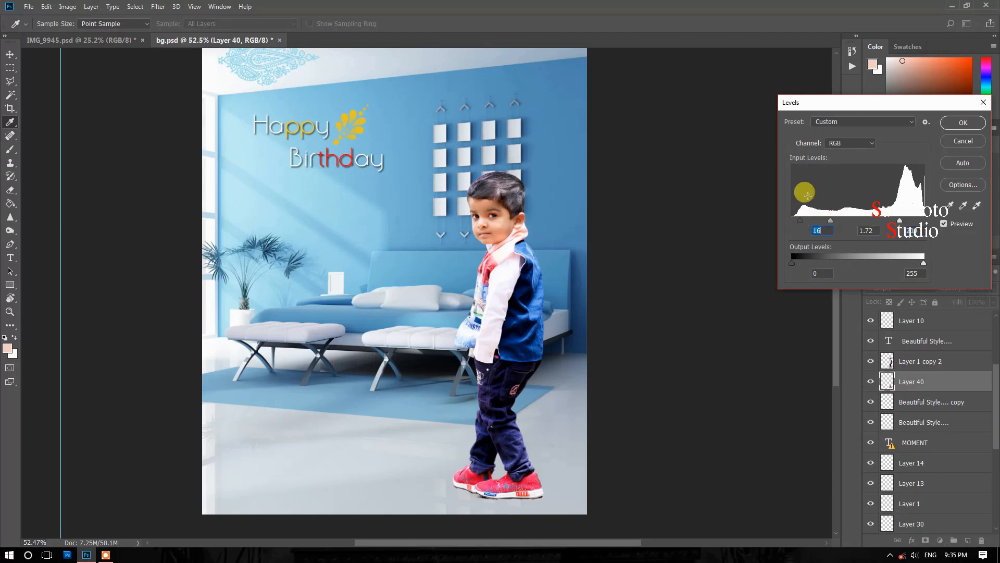
left_click(957, 125)
- Select Layer 1 copy 2 together with Layer 40, scale them up to about 8.04 × 12.05 in and reposition the boy on the page
scroll(394, 217, "down", 2)
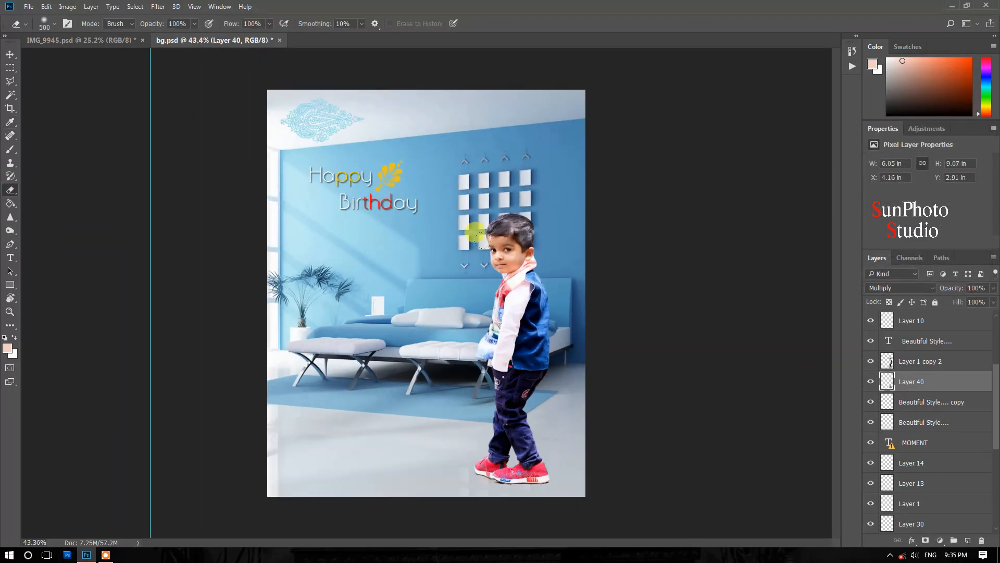
scroll(440, 192, "up", 1)
scroll(526, 245, "up", 1)
scroll(415, 229, "down", 3)
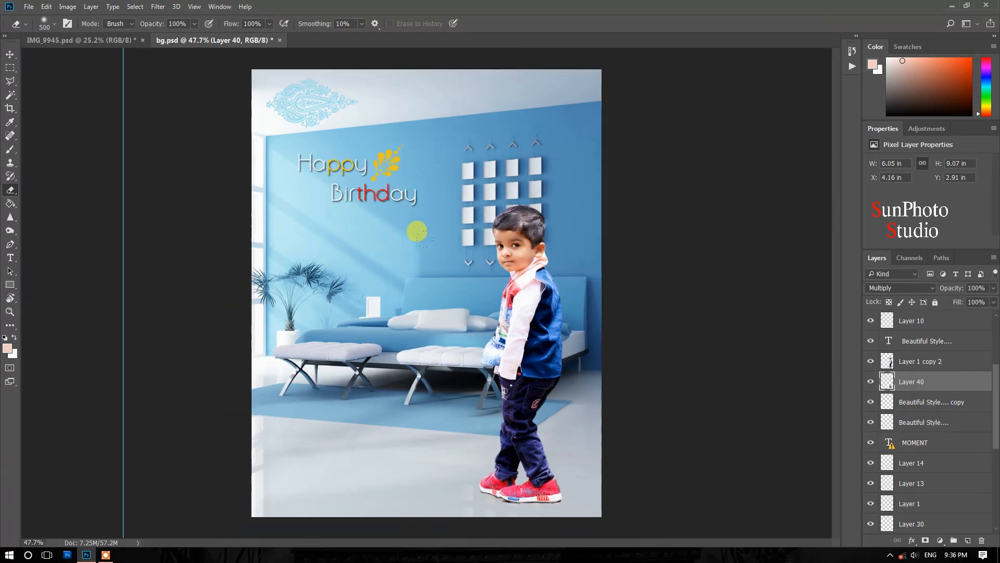
scroll(461, 235, "up", 1)
scroll(460, 233, "up", 1)
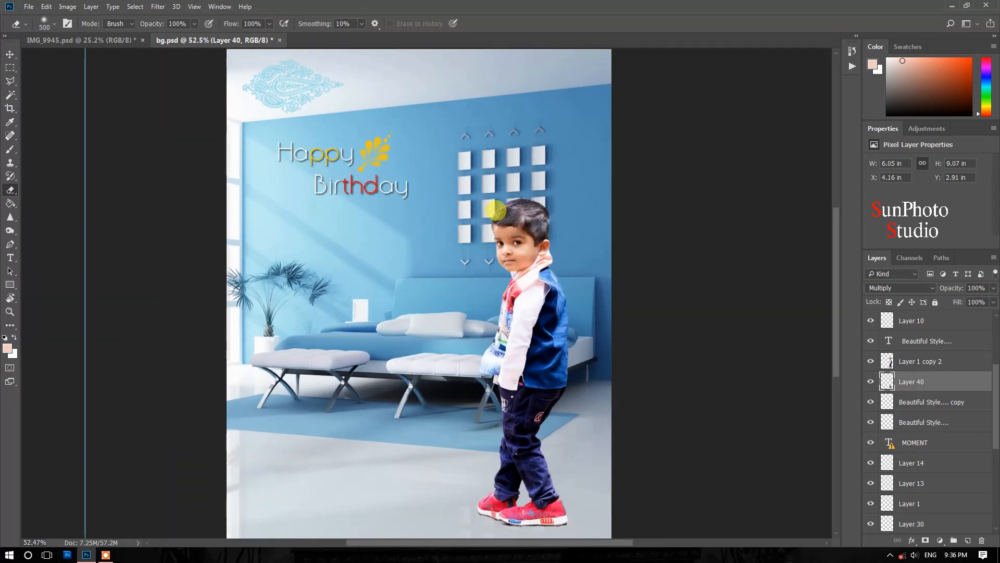
left_click(897, 366, "ctrl")
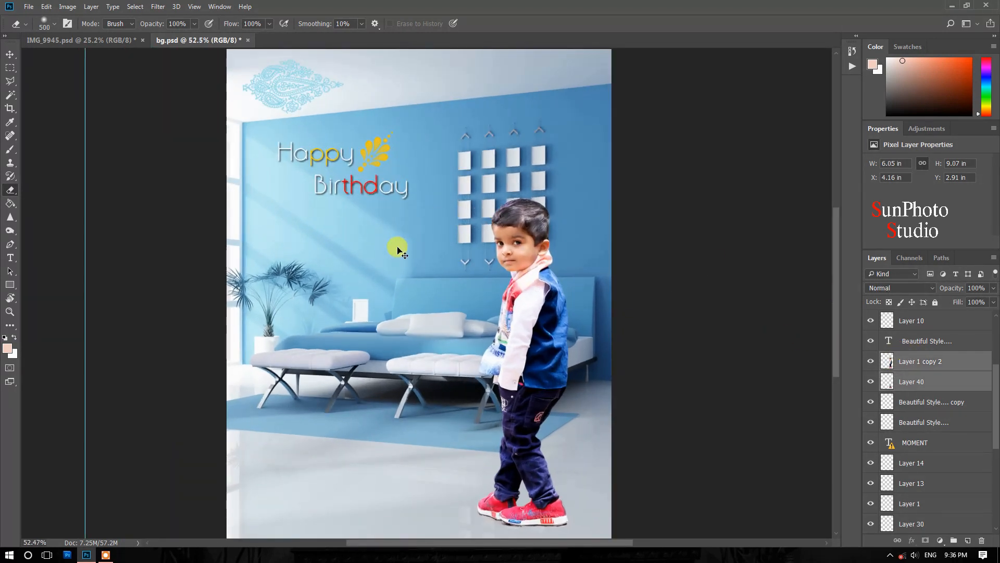
key("ctrl+t")
left_click_drag(390, 171, 324, 66)
scroll(437, 184, "down", 3)
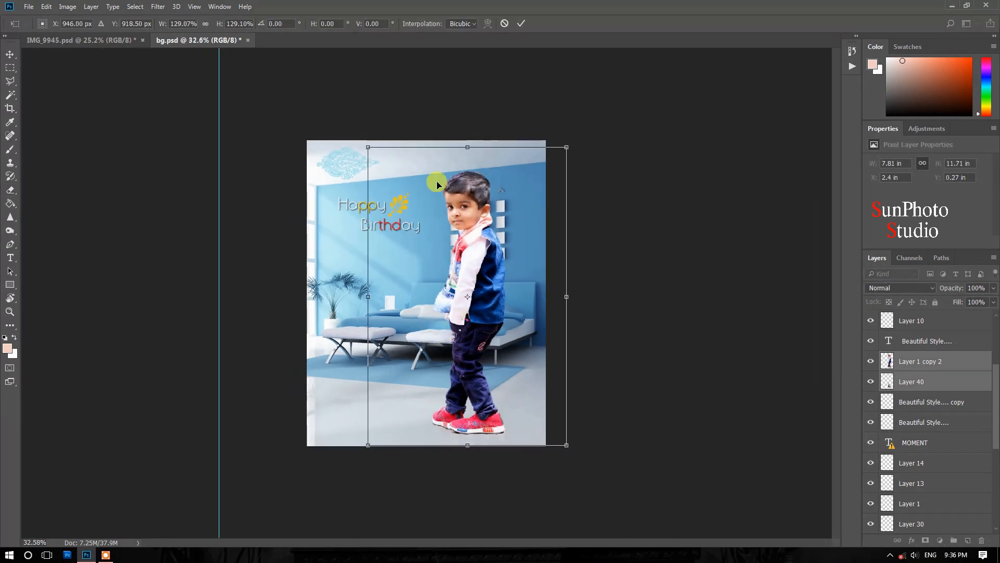
left_click_drag(370, 148, 362, 139)
left_click_drag(505, 253, 513, 255)
key("Return")
- Add a Drop Shadow with a size of 24 px to Layer 1 copy 2 and return to the Eraser tool
key("e")
scroll(437, 192, "up", 6)
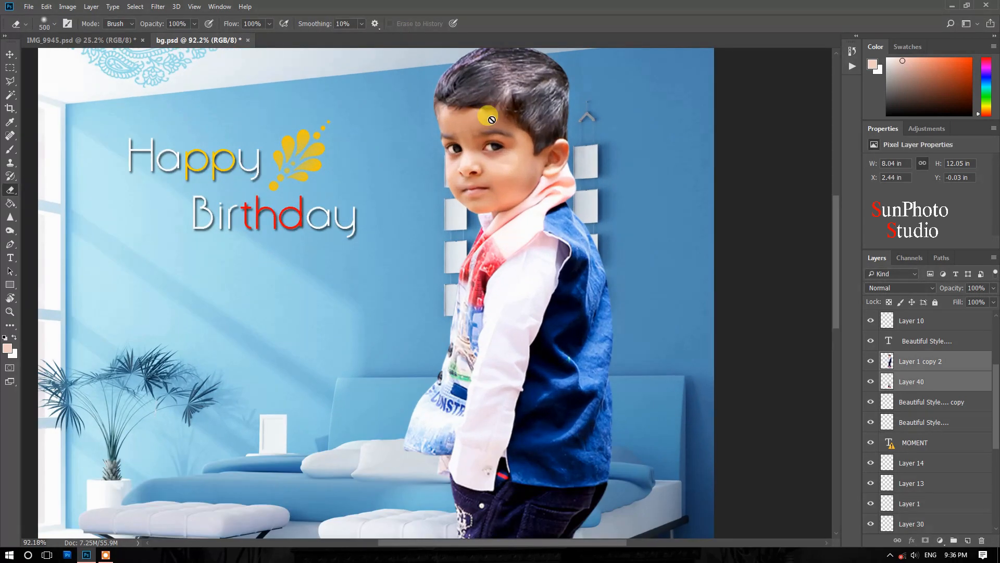
left_click_drag(567, 125, 544, 167)
scroll(475, 184, "down", 9)
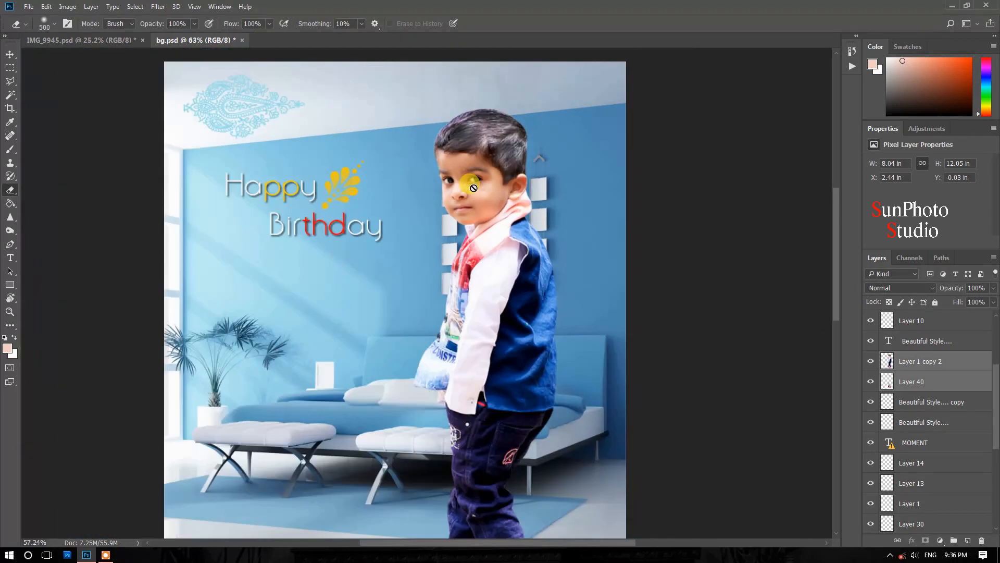
scroll(495, 184, "up", 2)
scroll(488, 184, "down", 1)
left_click(907, 365)
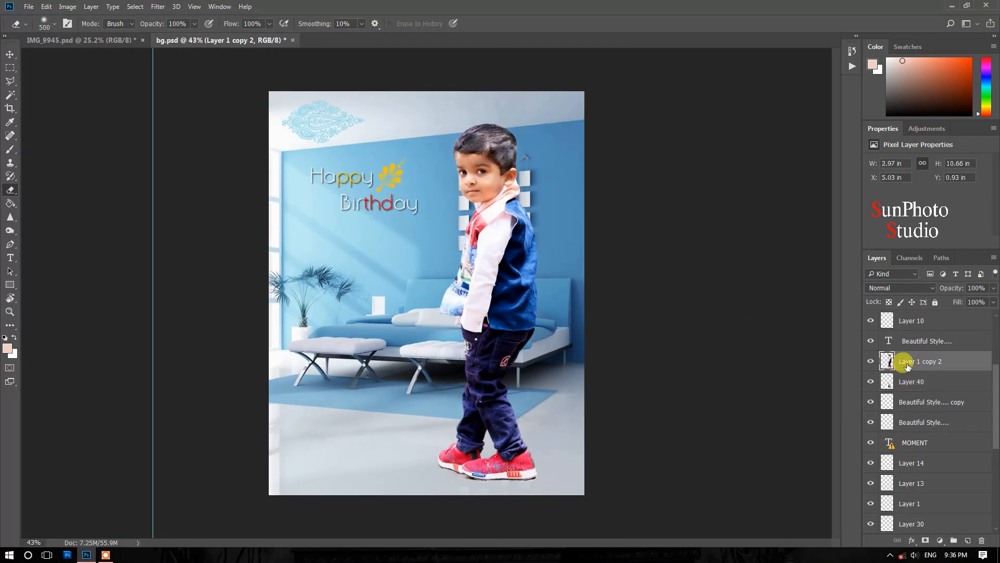
left_click(911, 541)
left_click(911, 533)
left_click_drag(493, 100, 706, 206)
left_click_drag(697, 318, 703, 319)
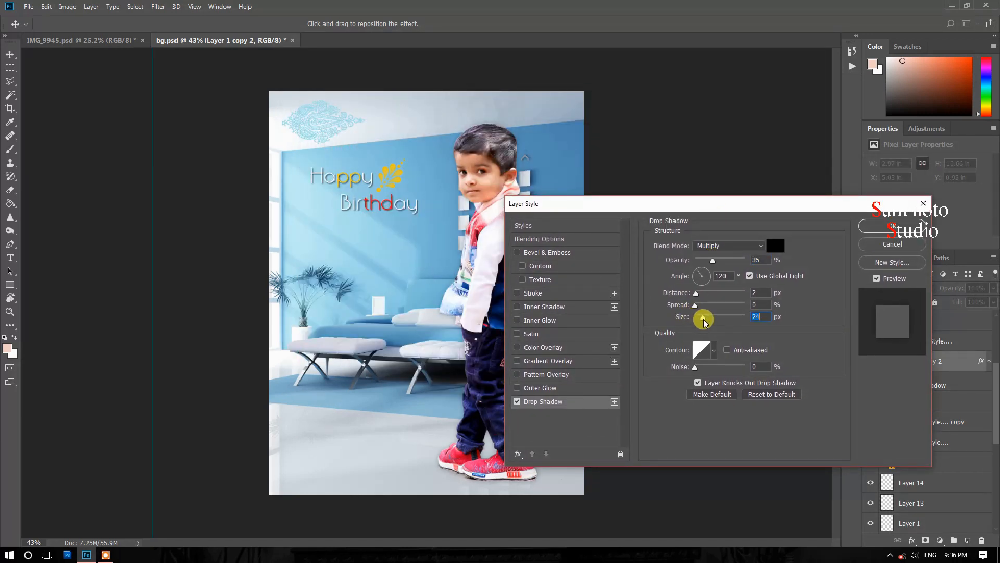
left_click(877, 225)
key("e")
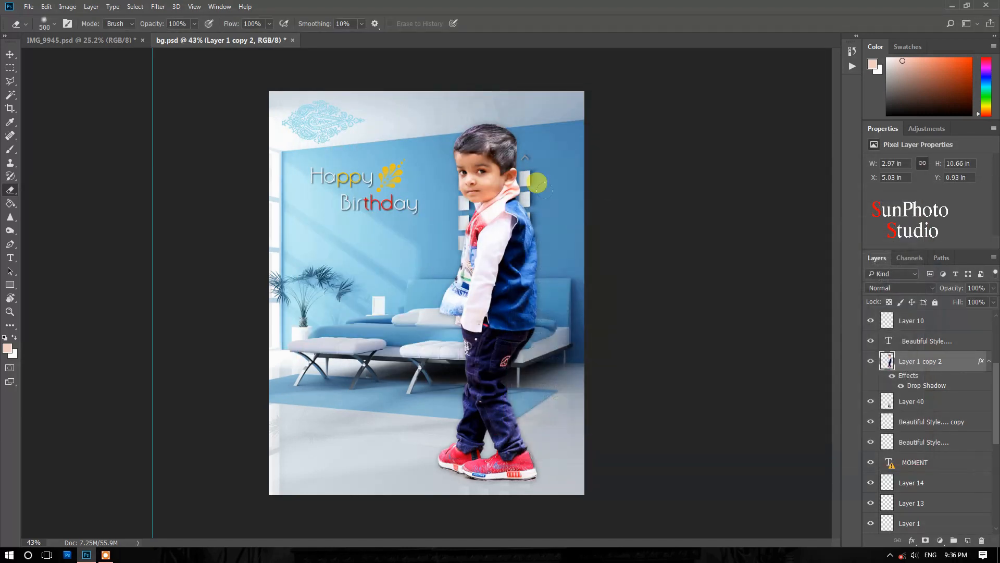
- Compare the photo in IMG_9945.psd with the birthday composition in bg.psd by viewing the two documents alternately
scroll(330, 168, "down", 2)
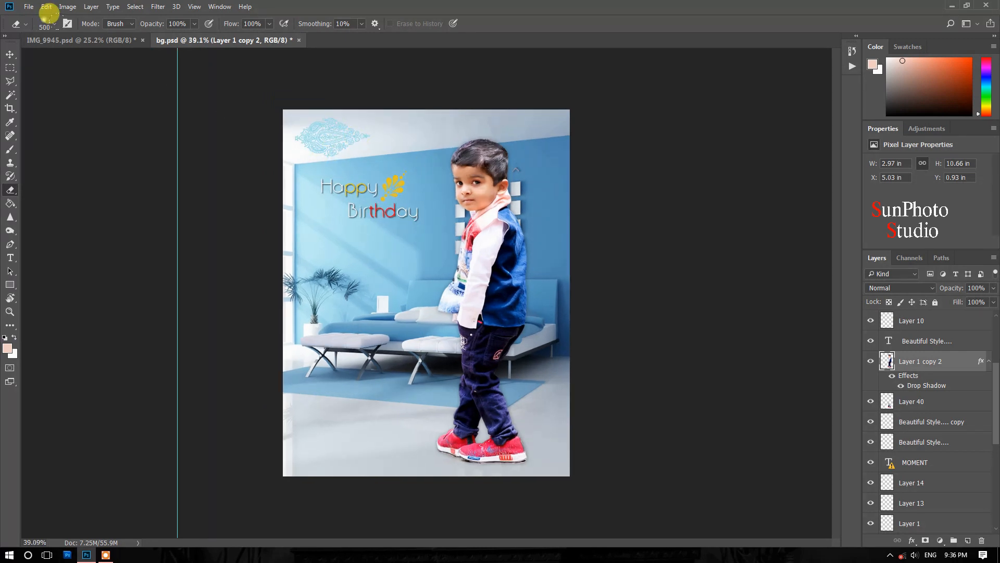
left_click(104, 40)
left_click(183, 40)
left_click(78, 40)
scroll(387, 216, "down", 5)
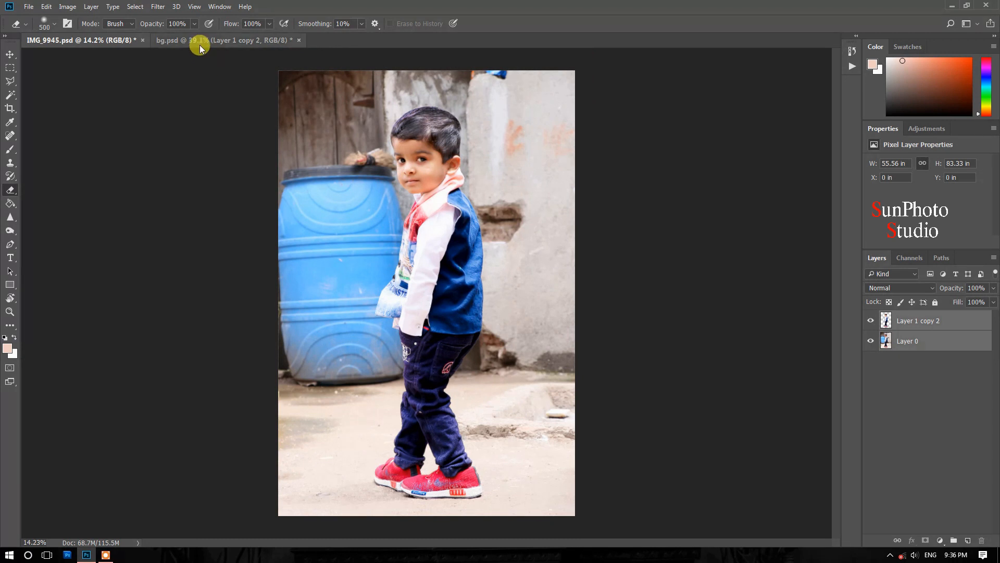
left_click(199, 45)
left_click(105, 44)
left_click(180, 40)
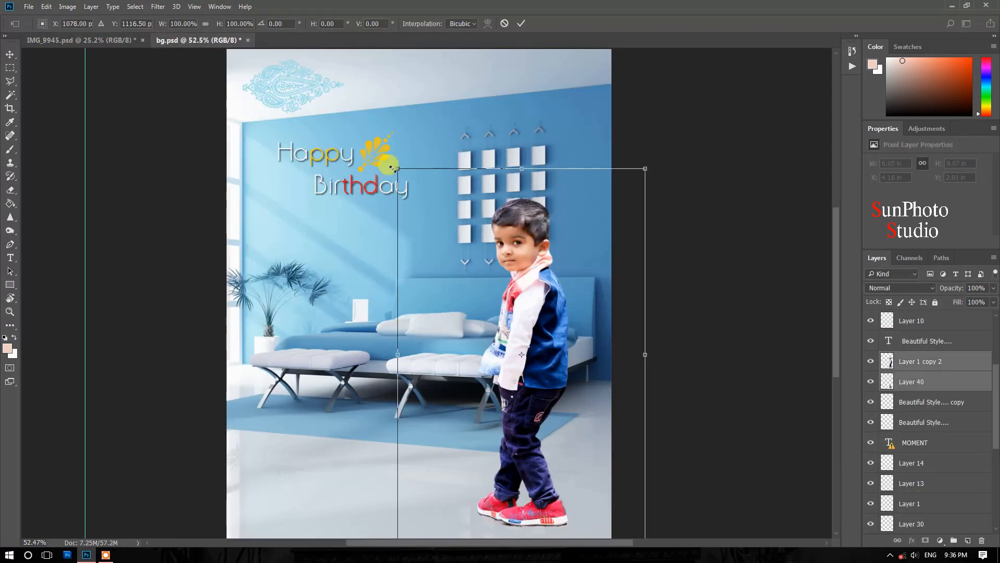
- Scale Layer 1 copy 2 and Layer 40 together to about 133% and reposition the boy so he stands taller on the page
left_click_drag(397, 163, 323, 60)
scroll(444, 328, "down", 2)
left_click_drag(369, 147, 362, 138)
left_click_drag(506, 253, 514, 256)
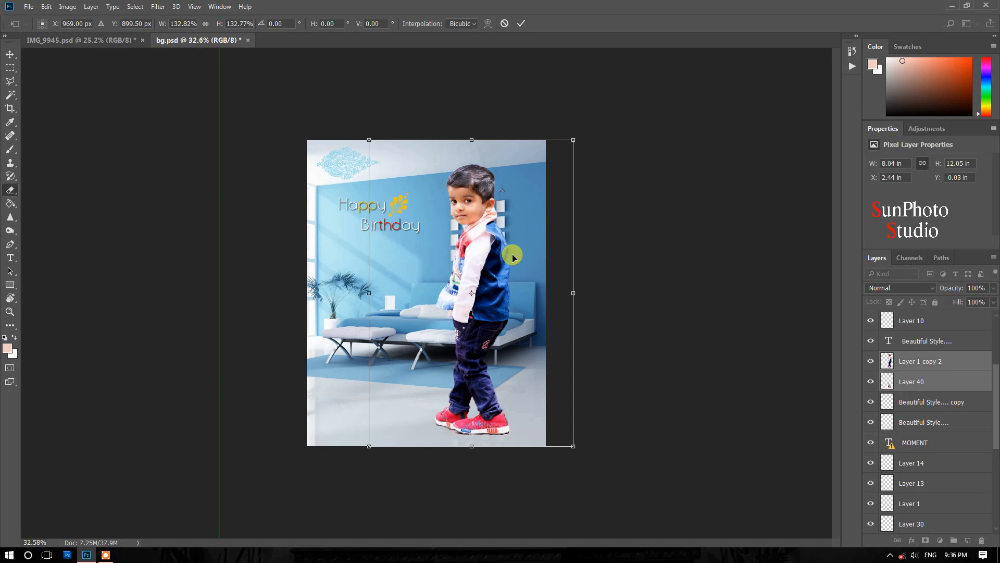
key("Return")
scroll(483, 238, "up", 5)
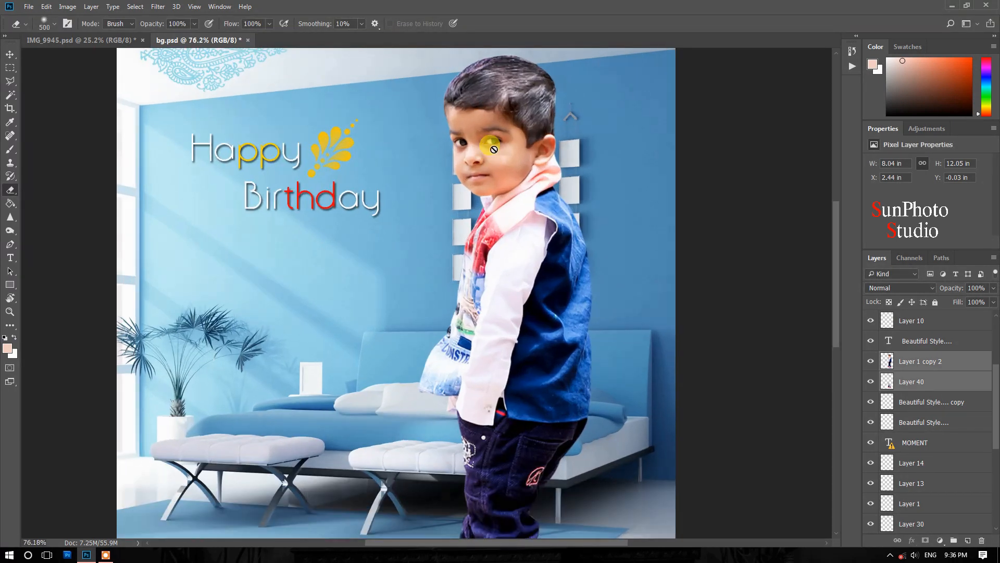
scroll(551, 152, "down", 4)
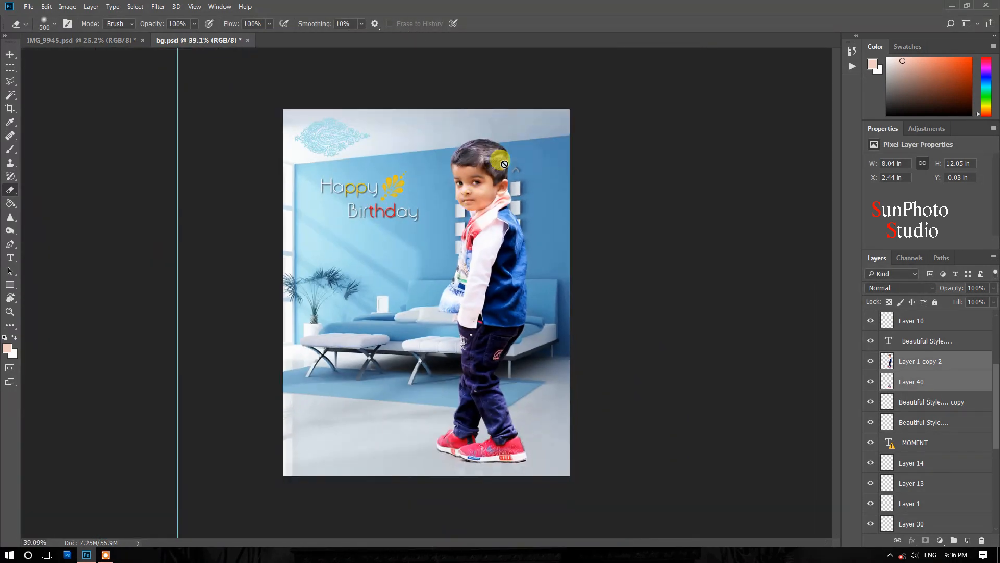
- Add a Drop Shadow with a size of 24 px to Layer 1 copy 2 only
left_click(907, 366)
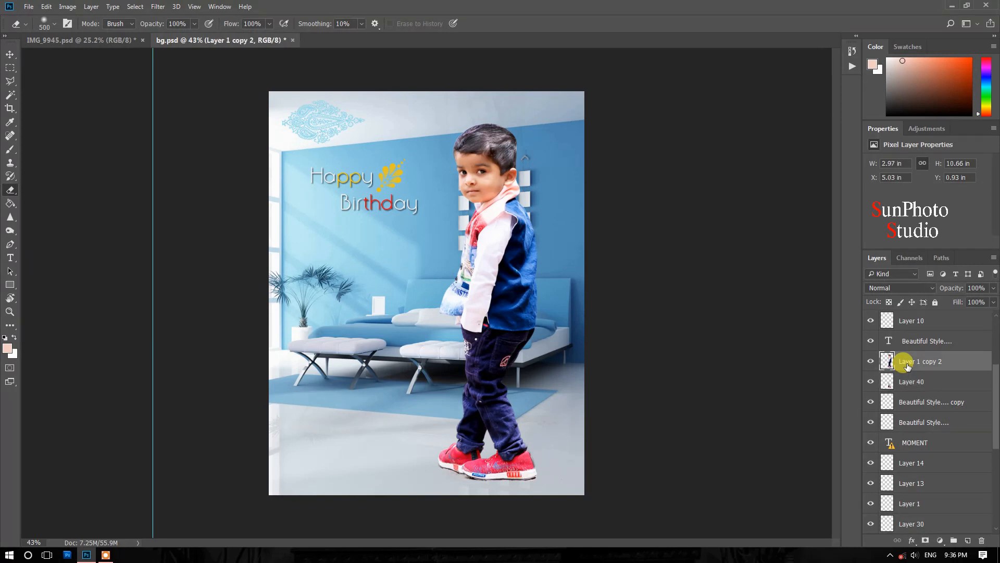
left_click(912, 540)
left_click(932, 536)
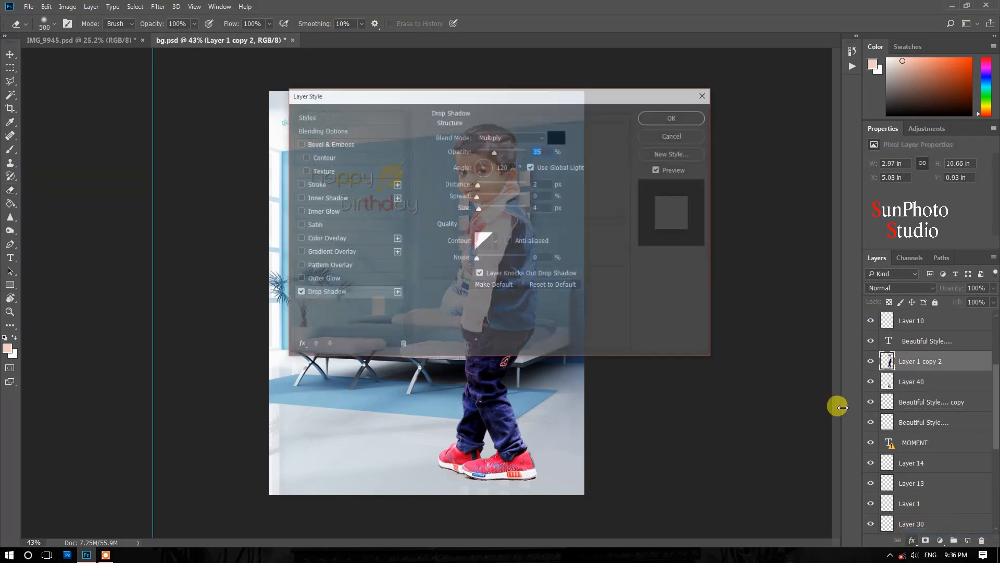
left_click_drag(495, 109, 714, 218)
left_click_drag(698, 319, 705, 322)
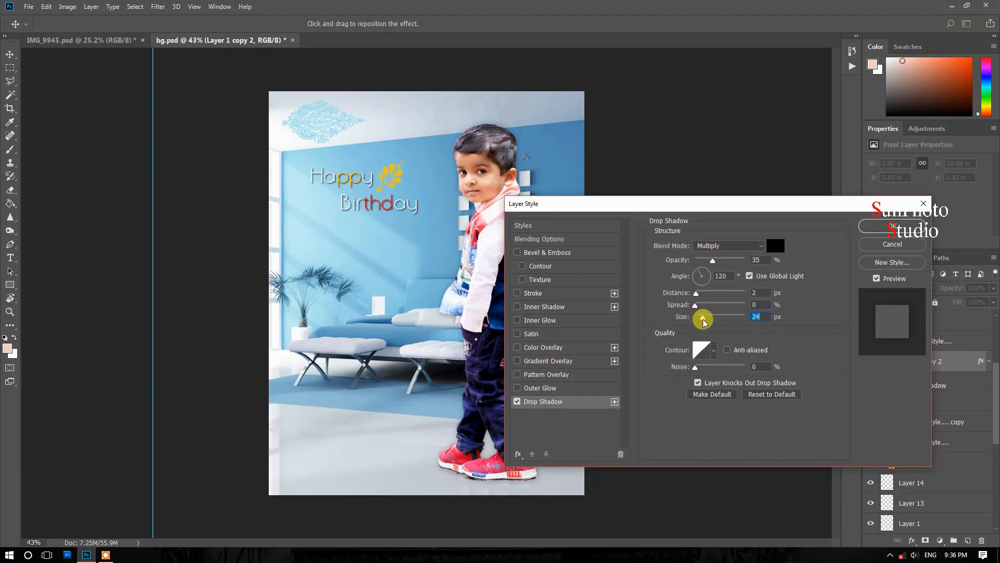
left_click(876, 228)
scroll(365, 167, "down", 2)
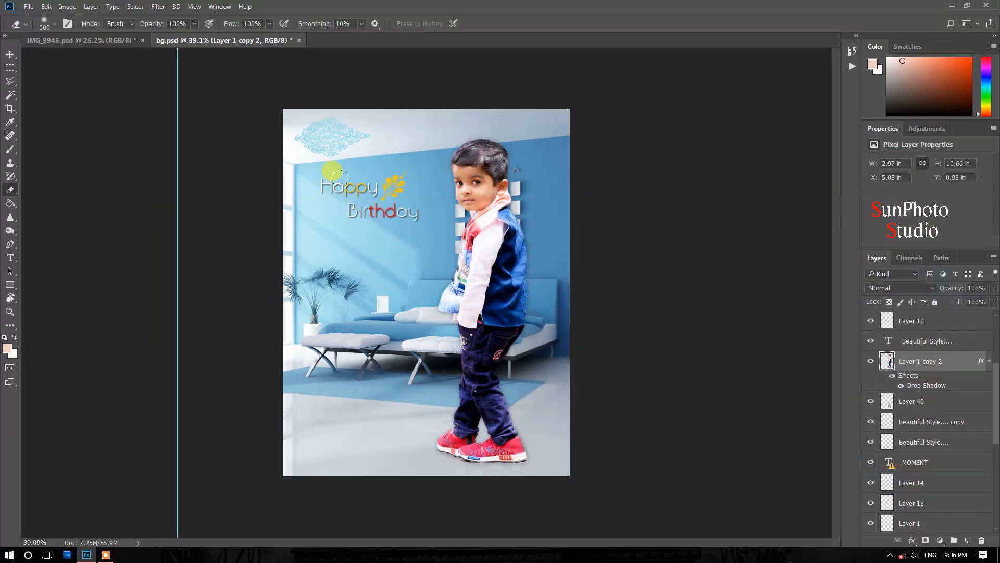
scroll(433, 178, "up", 1)
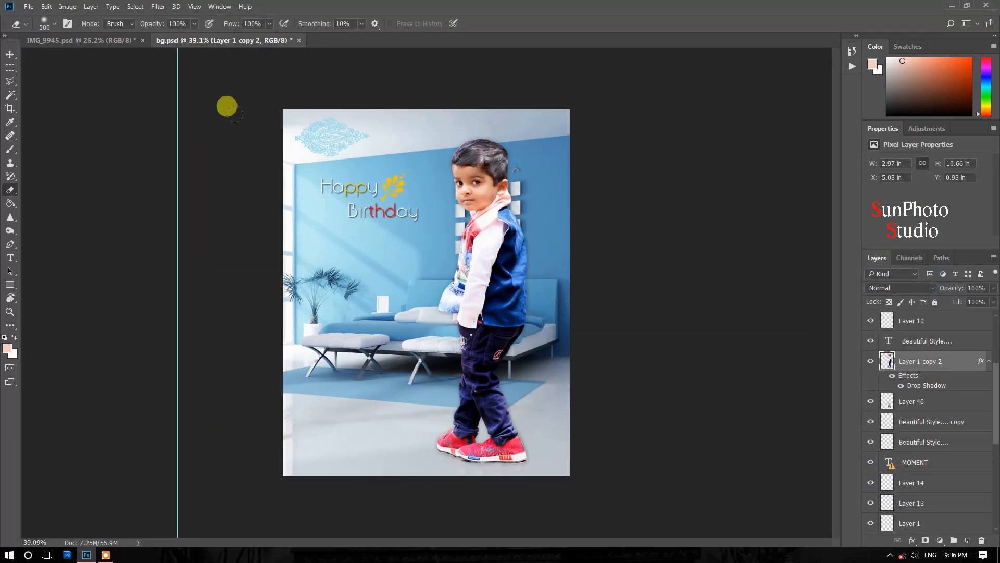
- Compare the original photo in IMG_9945.psd with the finished birthday composition in bg.psd by alternating between the two documents
left_click(96, 45)
left_click(183, 44)
left_click(111, 42)
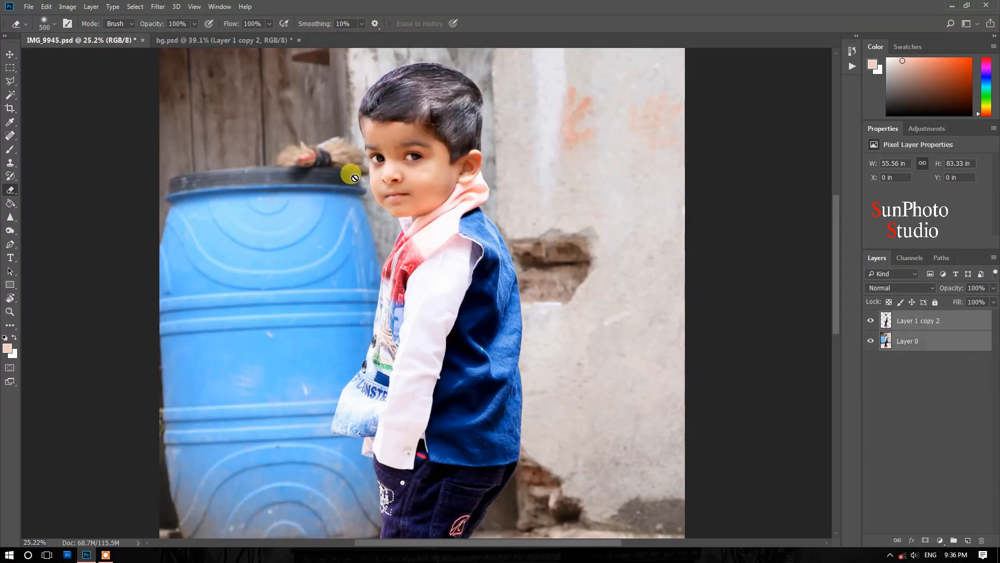
scroll(391, 221, "down", 2)
left_click(199, 43)
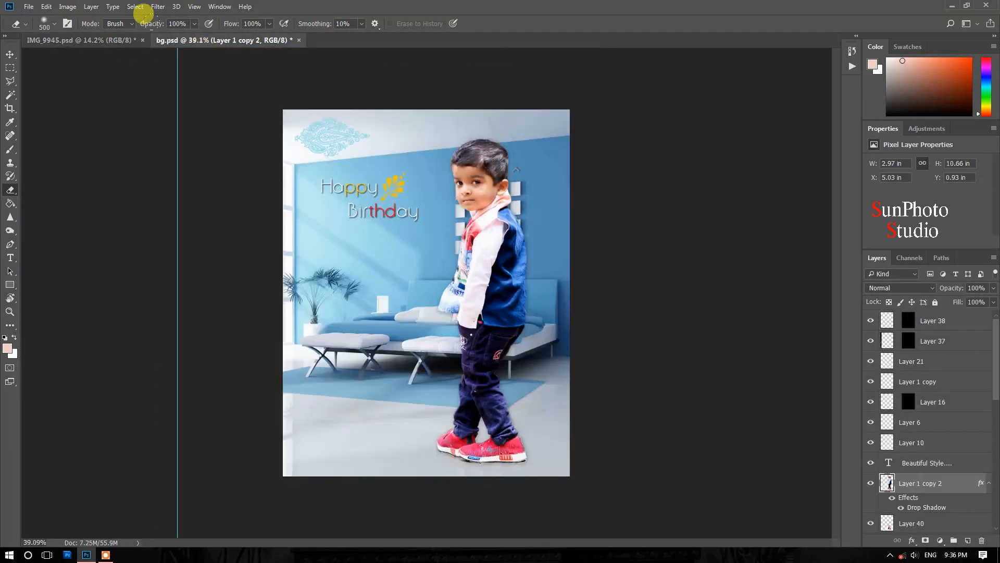
left_click(105, 45)
left_click(179, 40)
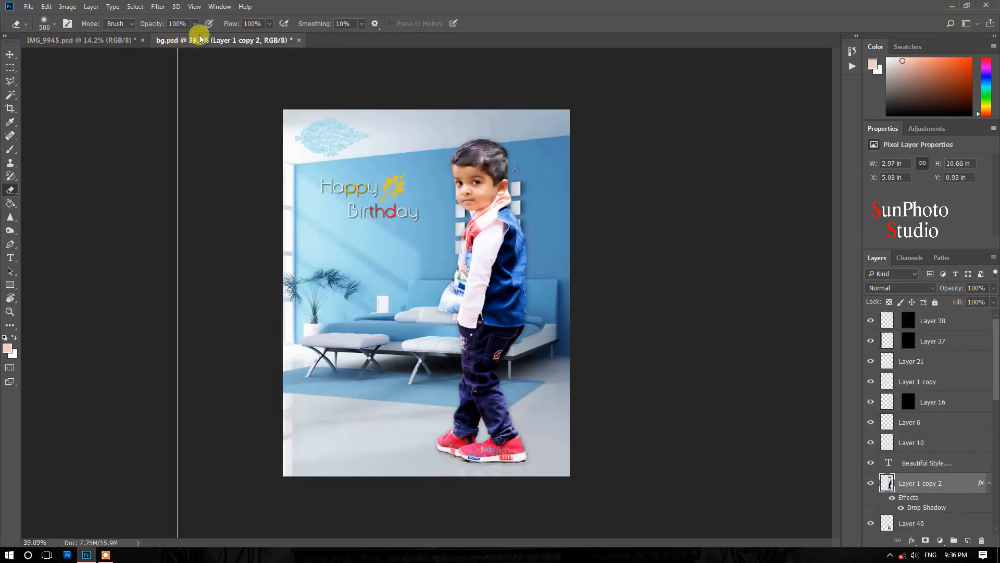
key("ctrl+Tab")
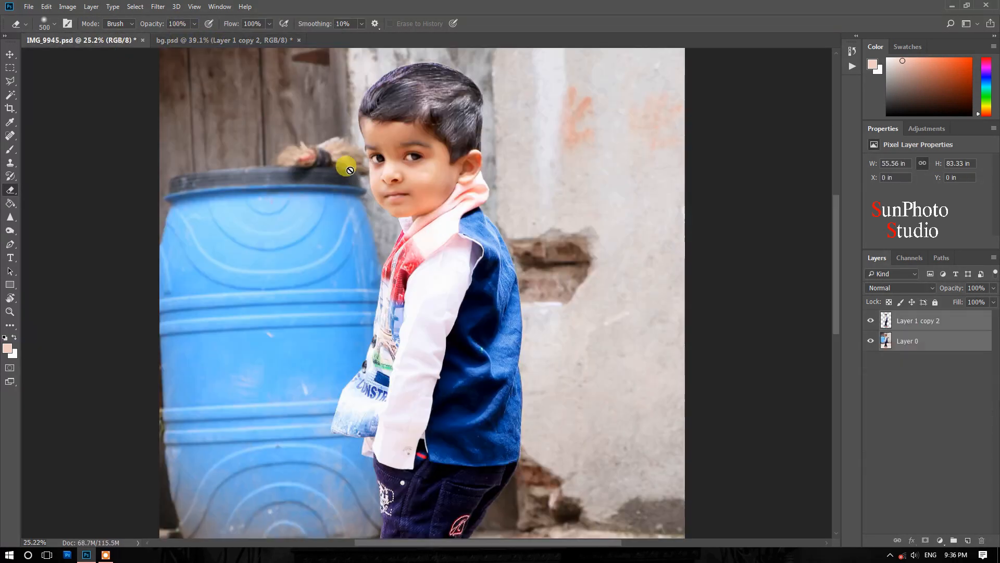
scroll(366, 203, "up", 1)
scroll(365, 203, "down", 1)
left_click(197, 41)
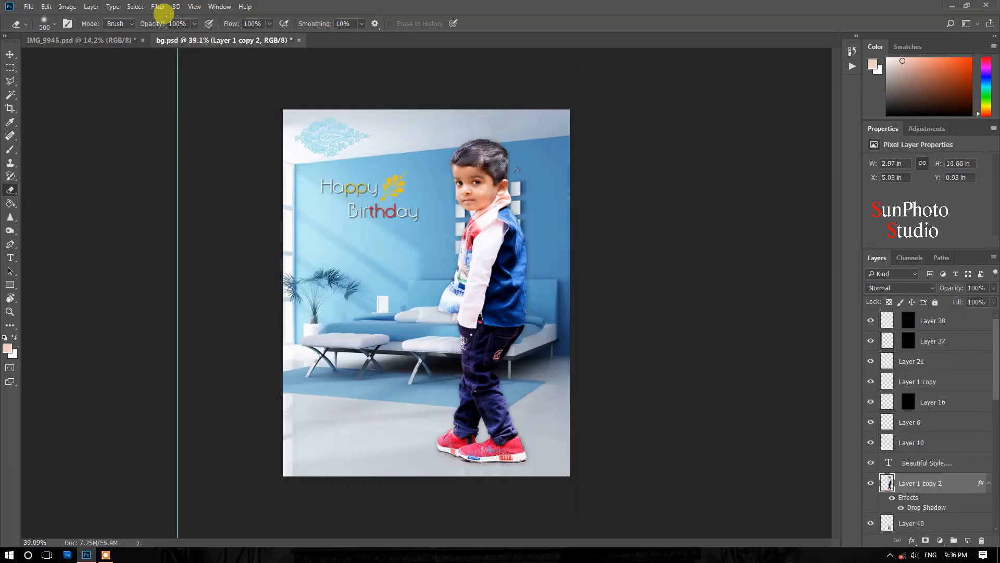
left_click(105, 46)
left_click(180, 39)
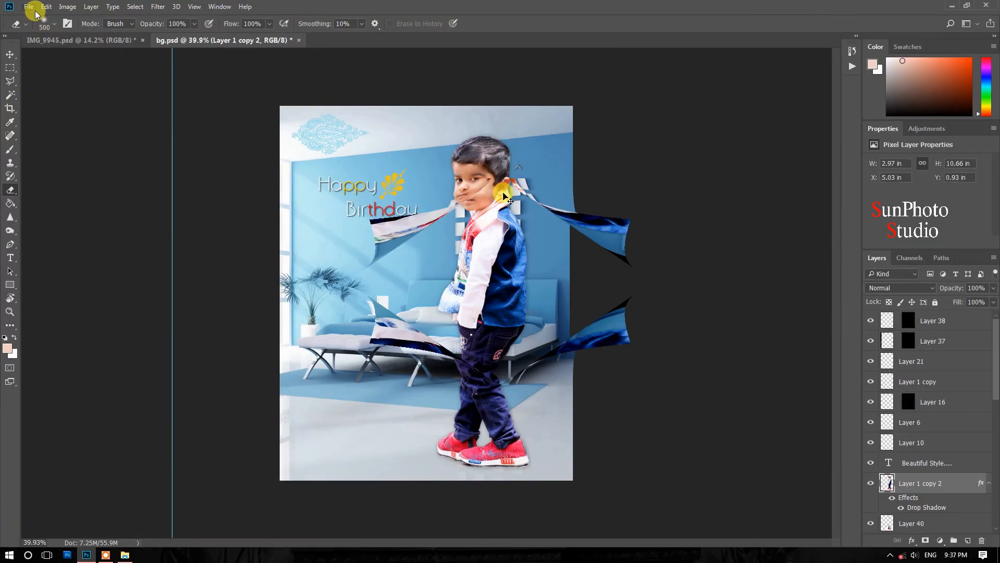
- Save the composition as bg.psd in Photoshop format in the Photoshop Manupoloshan folder, replacing the existing file
left_click(29, 6)
left_click(55, 123)
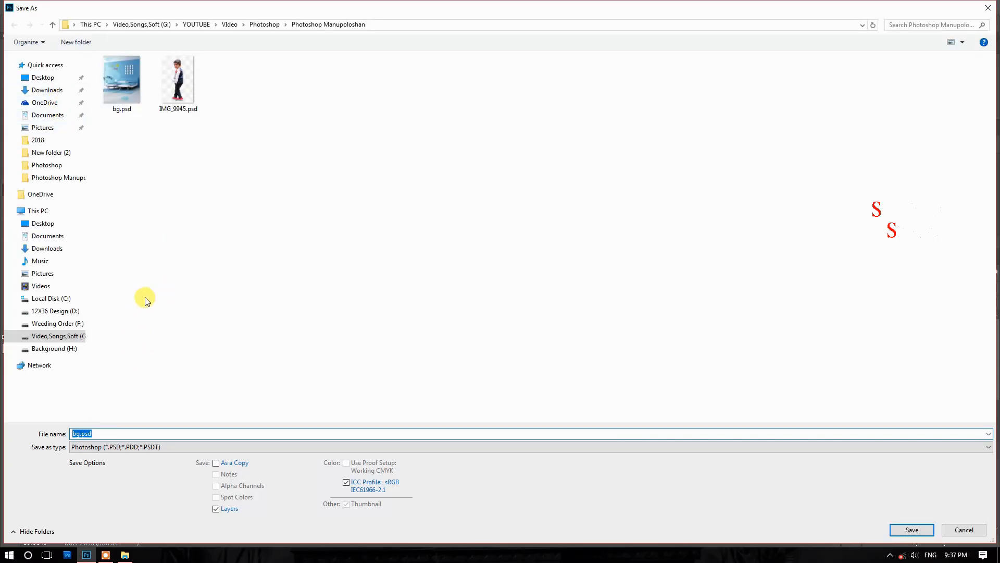
left_click(130, 107)
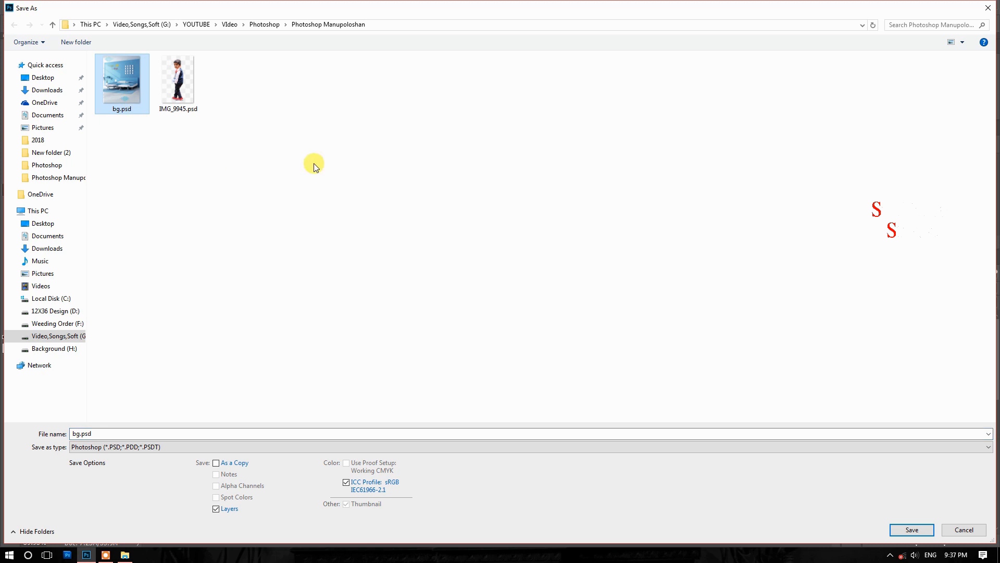
left_click(920, 522)
left_click(524, 280)
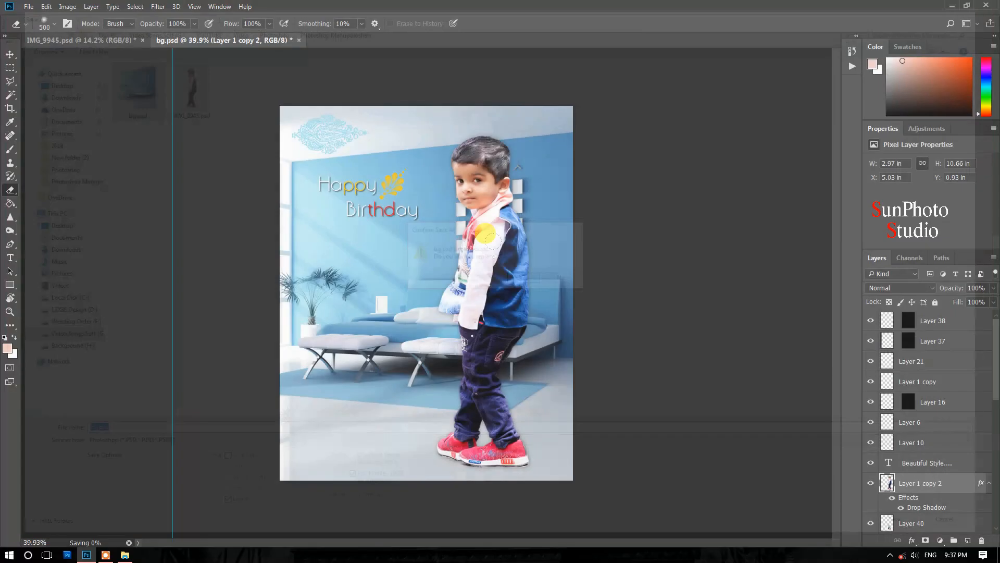